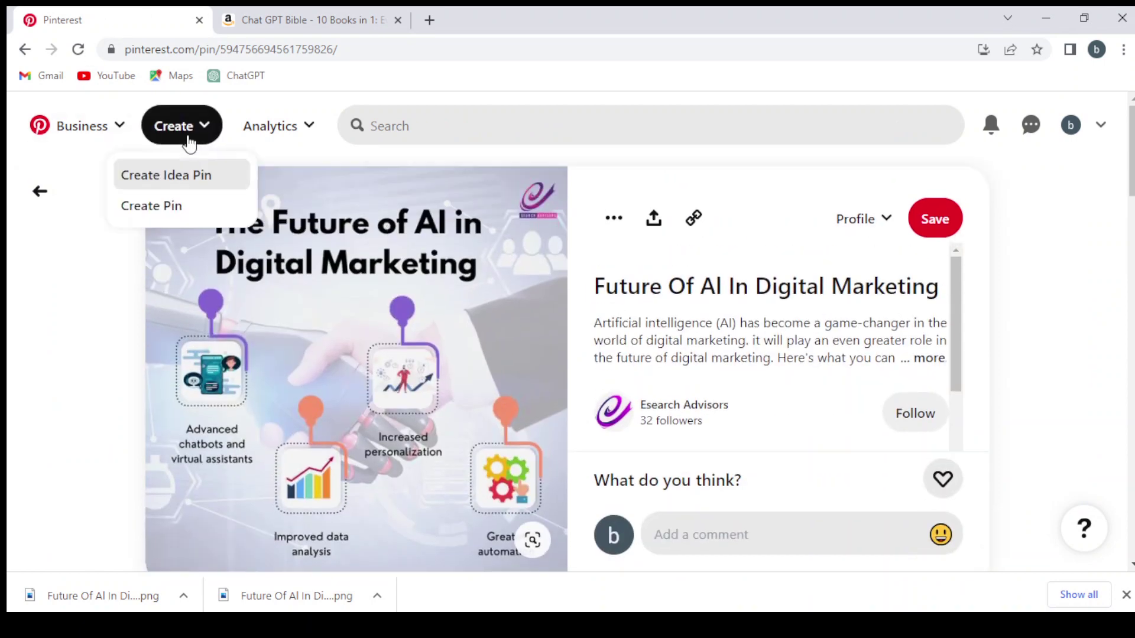
Step: Create a new Idea Pin draft and upload the downloaded Future of AI infographic PNG as its image
{"action": "left_click", "coordinate": [199, 183]}
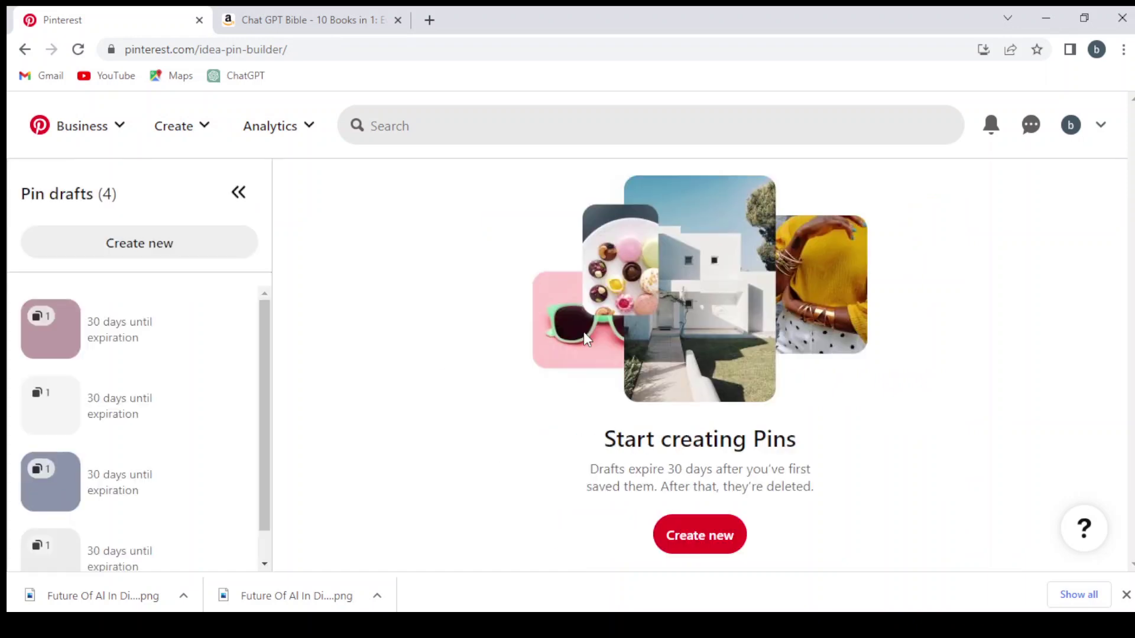
{"action": "left_click", "coordinate": [703, 547]}
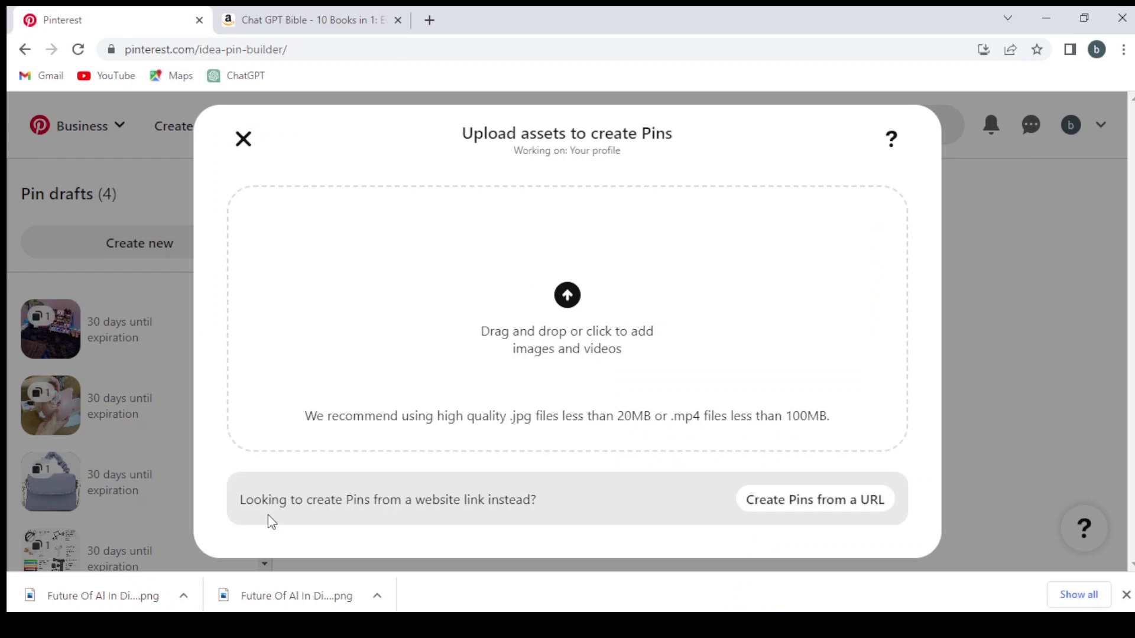
{"action": "left_click_drag", "start_coordinate": [108, 598], "coordinate": [582, 302]}
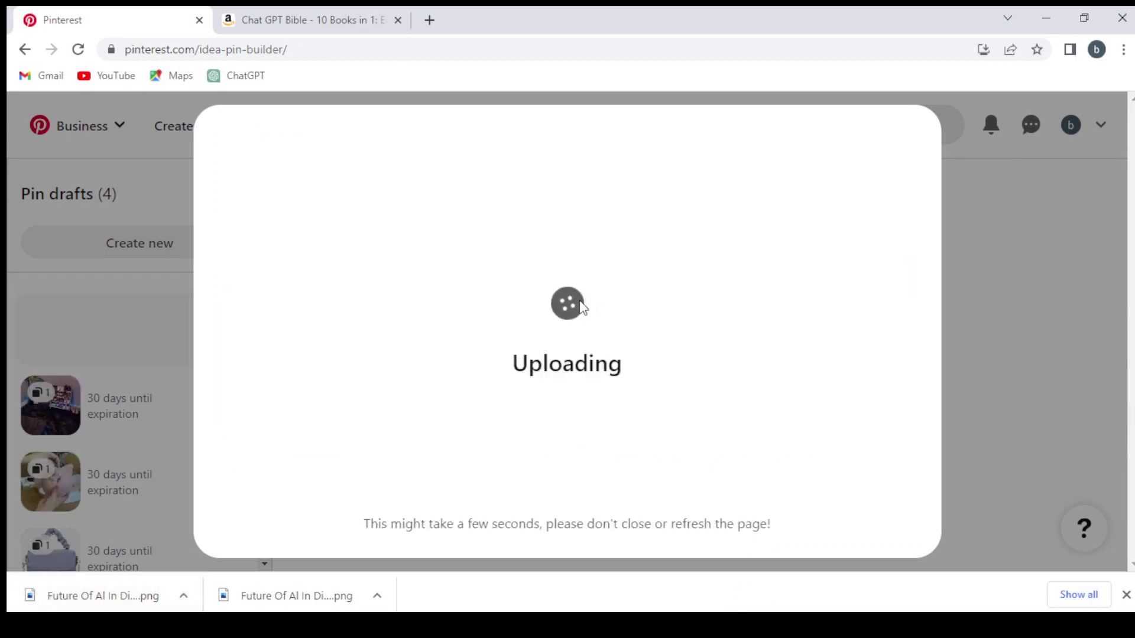
{"action": "scroll", "coordinate": [747, 332], "scroll_direction": "down", "scroll_amount": 4}
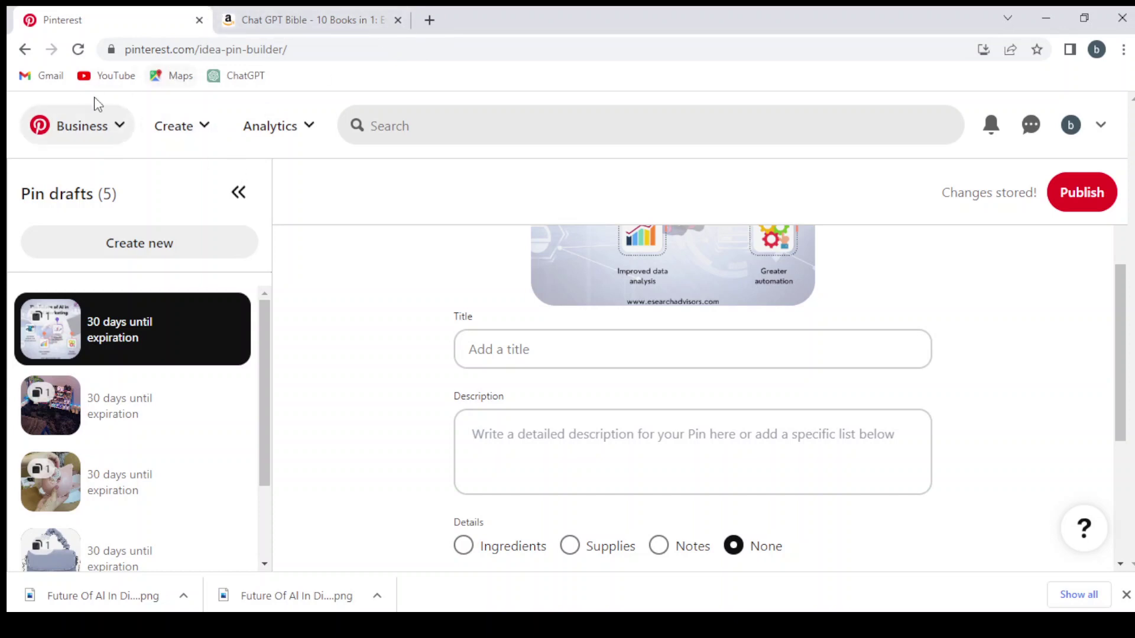
Step: Go back to the published pin page and open the Idea Pin builder in a second tab
{"action": "scroll", "coordinate": [577, 305], "scroll_direction": "up", "scroll_amount": 3}
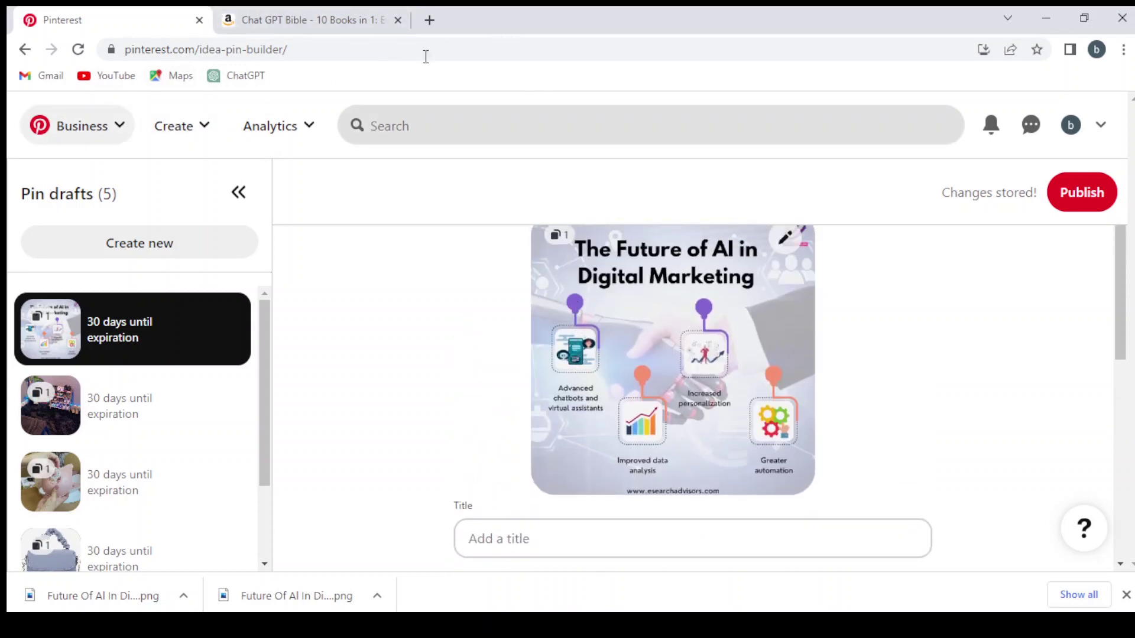
{"action": "left_click", "coordinate": [123, 125]}
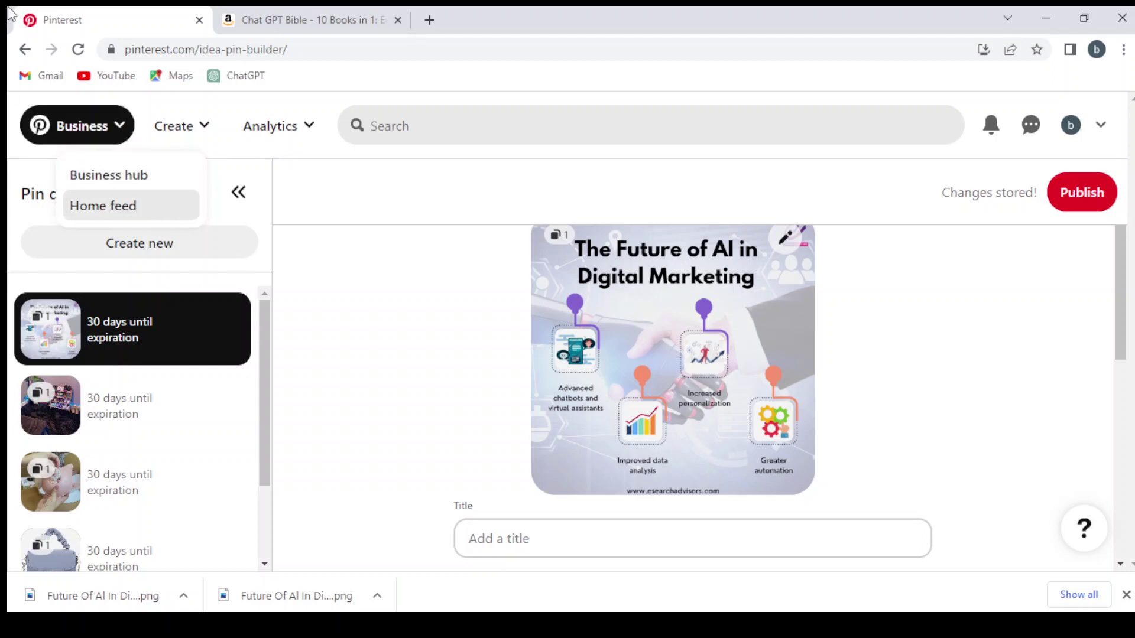
{"action": "left_click", "coordinate": [26, 50]}
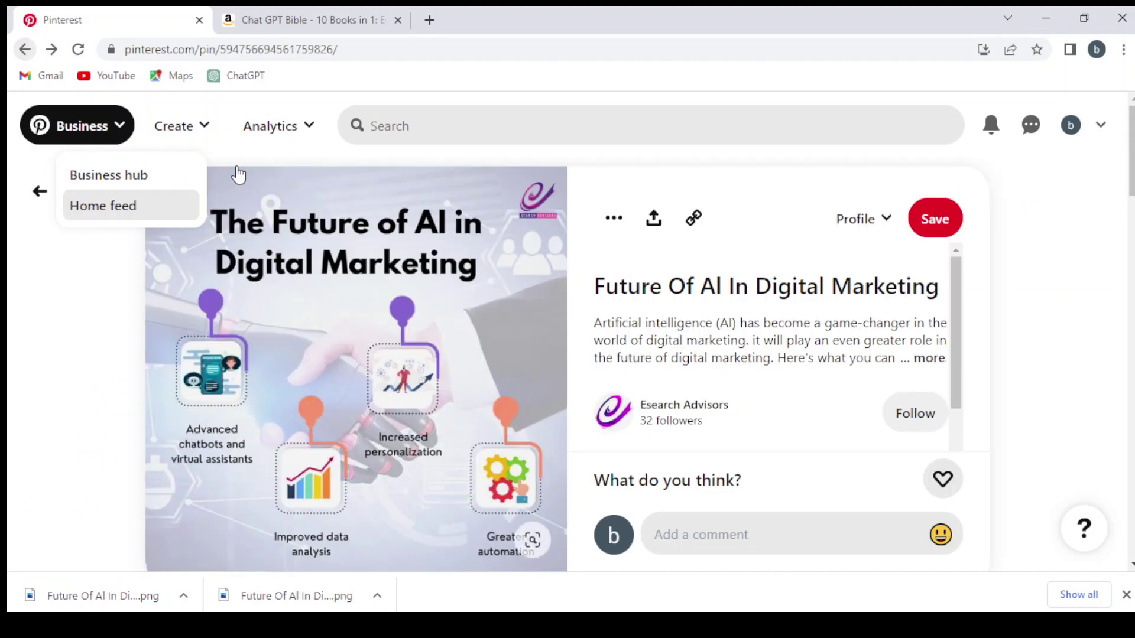
{"action": "left_click", "coordinate": [204, 126]}
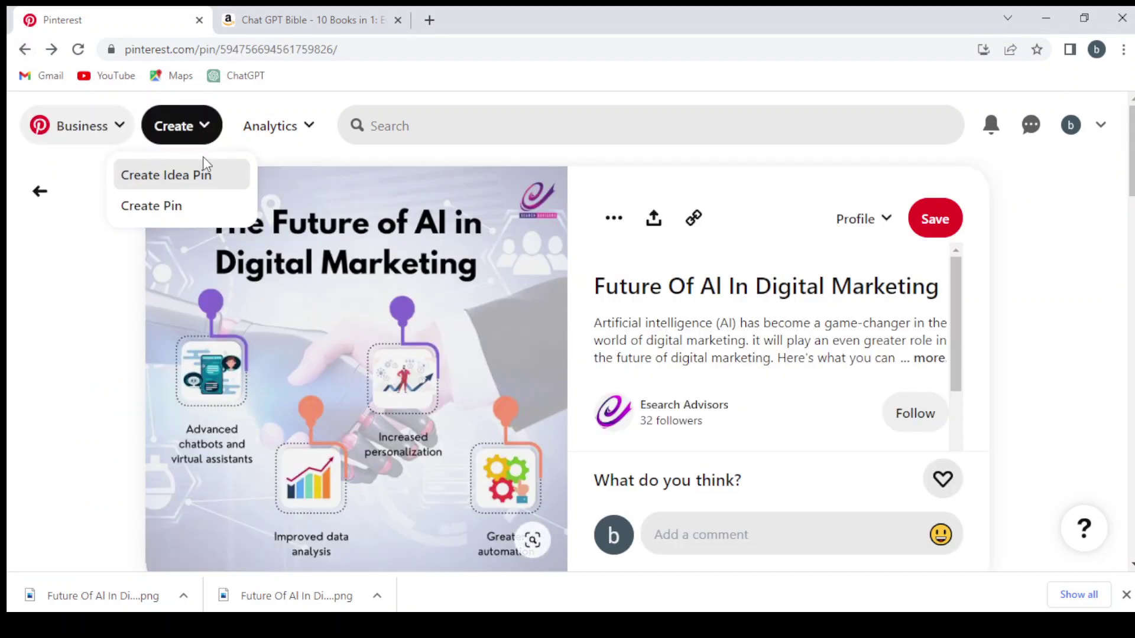
{"action": "left_click", "coordinate": [225, 185]}
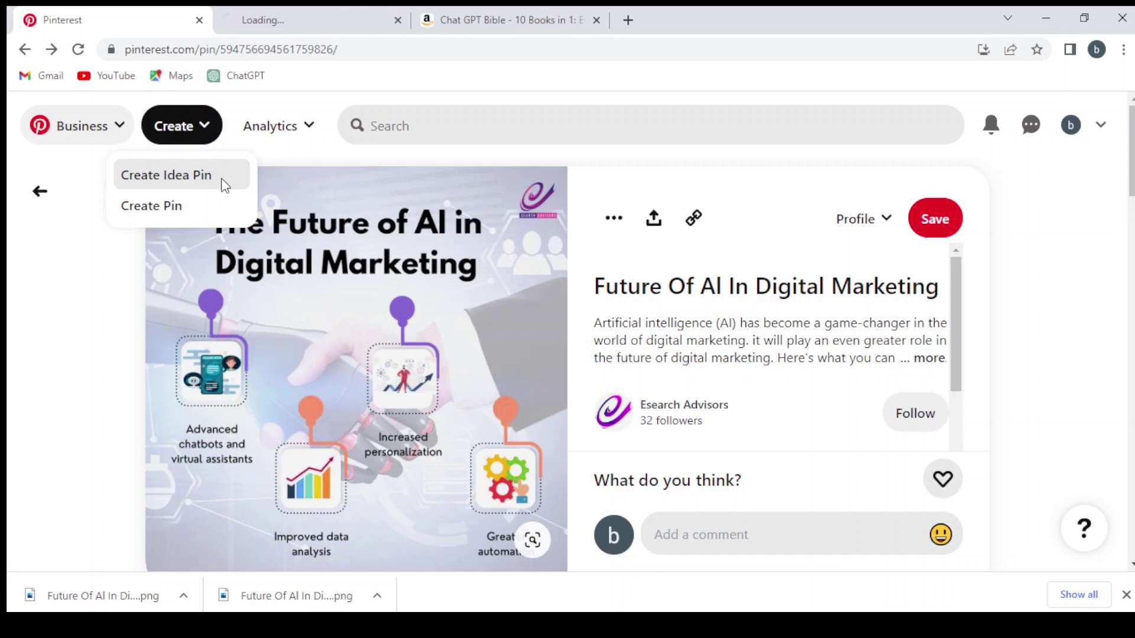
{"action": "left_click", "coordinate": [322, 13]}
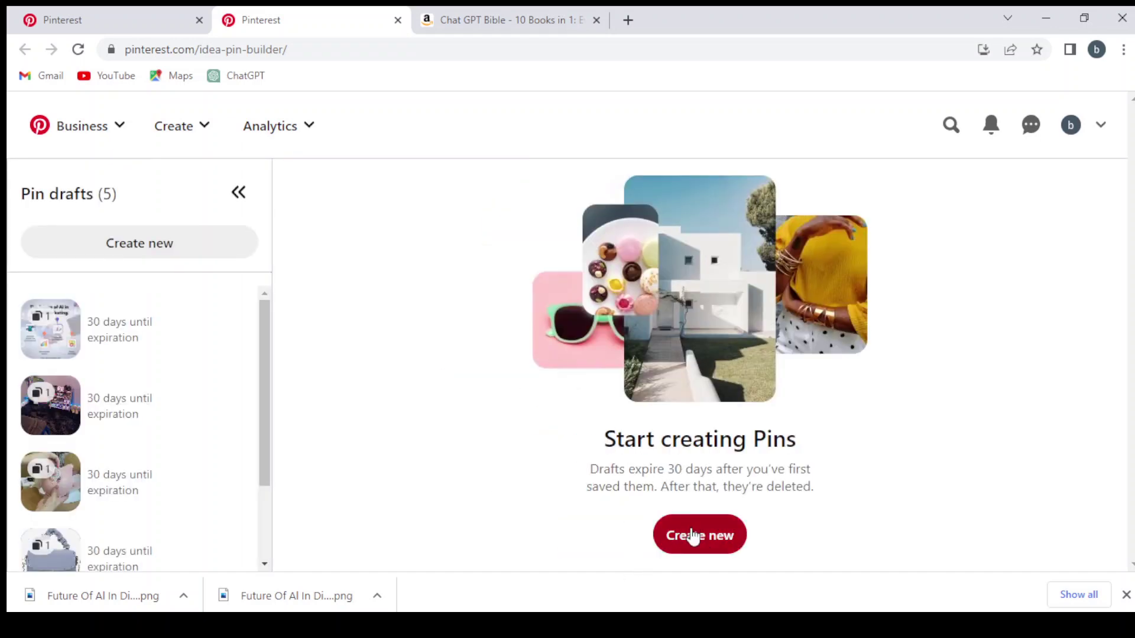
Step: Upload the infographic into a new draft in the builder tab, then return to the original pin tab
{"action": "left_click", "coordinate": [693, 535]}
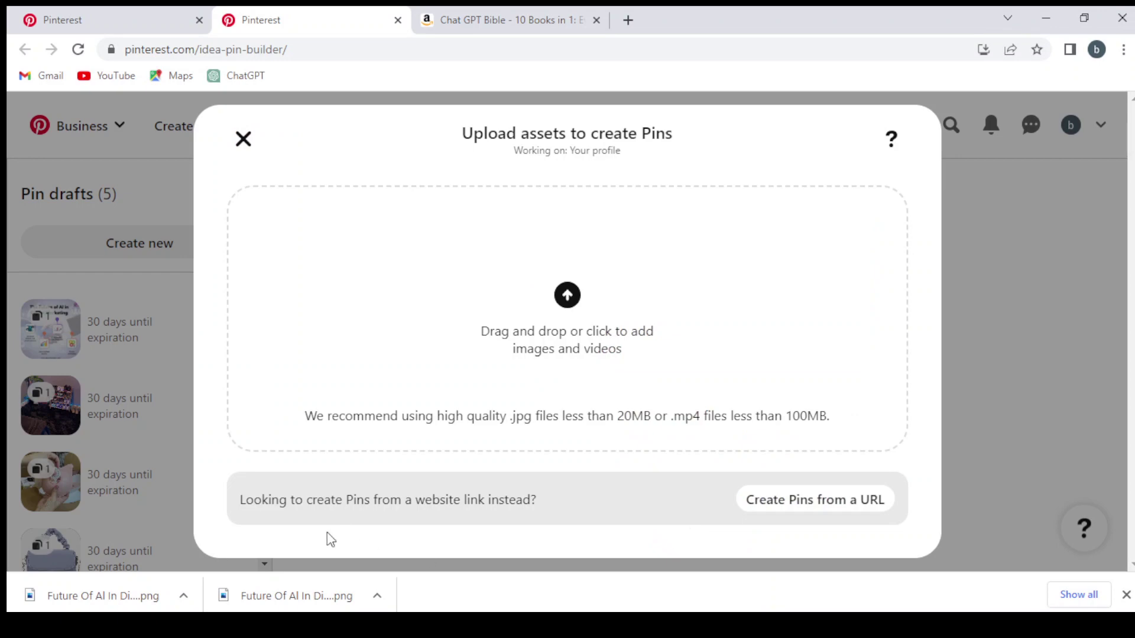
{"action": "left_click_drag", "start_coordinate": [286, 588], "coordinate": [556, 287]}
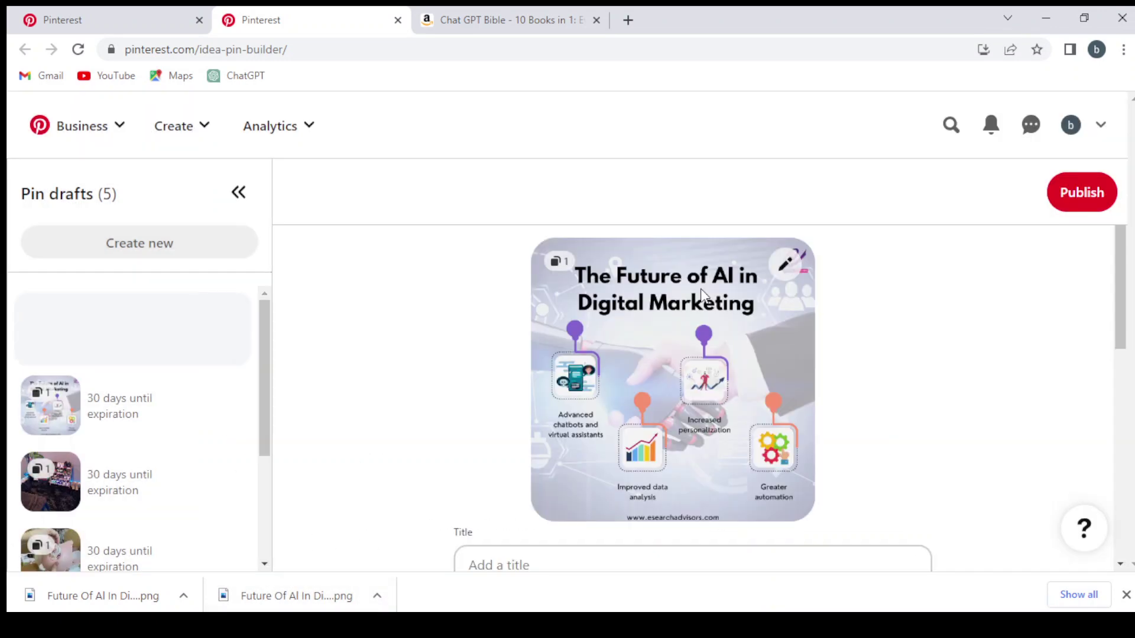
{"action": "scroll", "coordinate": [702, 294], "scroll_direction": "down", "scroll_amount": 3}
{"action": "left_click", "coordinate": [608, 354]}
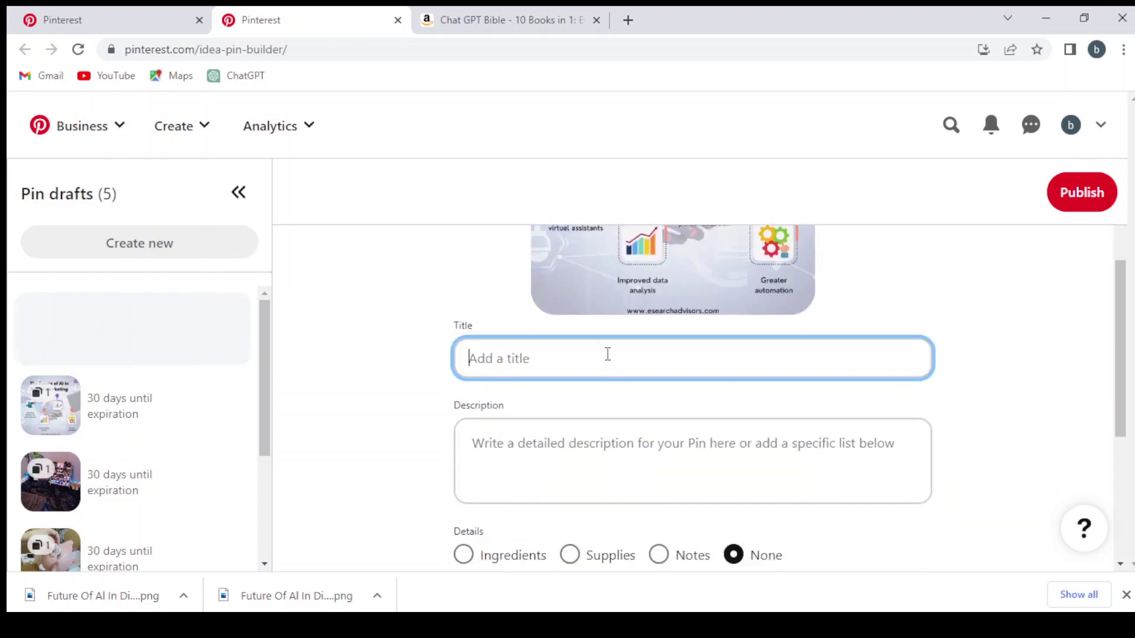
{"action": "left_click", "coordinate": [62, 18]}
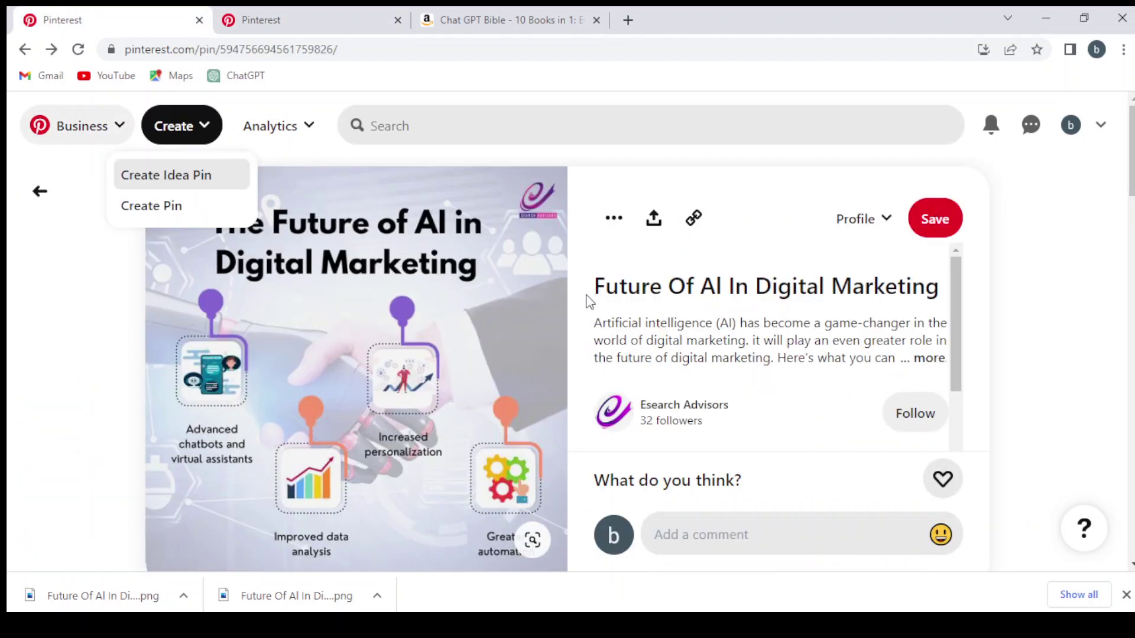
Step: Copy the title 'Future Of AI In Digital Marketing' from the original pin into the draft's Title
{"action": "left_click_drag", "start_coordinate": [593, 289], "coordinate": [944, 282]}
{"action": "key", "text": "ctrl+c"}
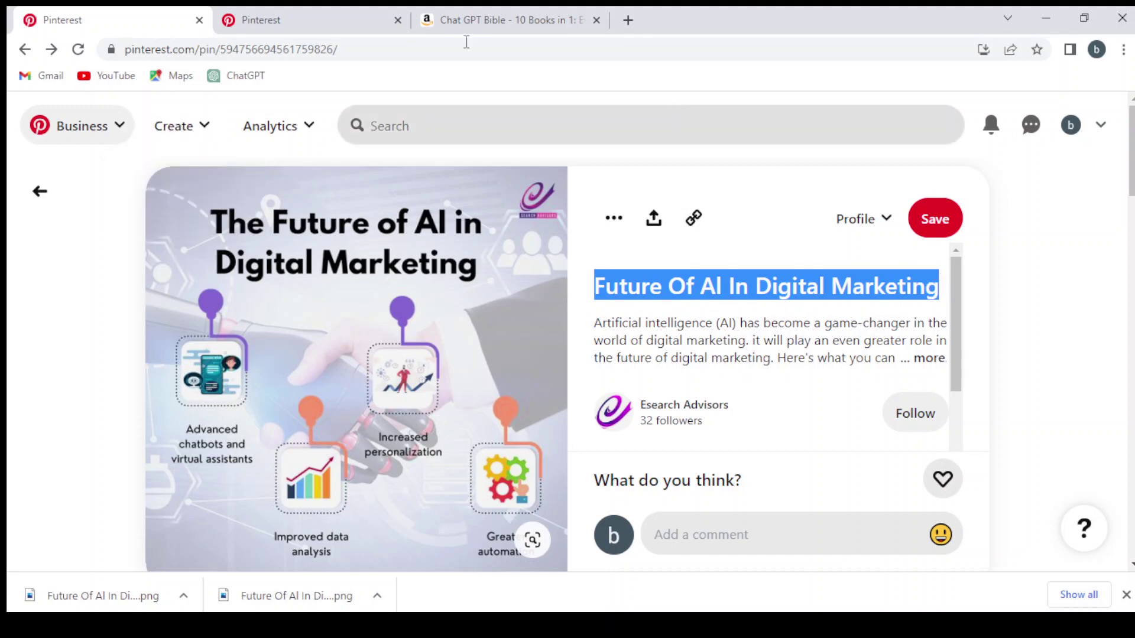
{"action": "left_click", "coordinate": [304, 18]}
{"action": "key", "text": "ctrl+shift+Tab"}
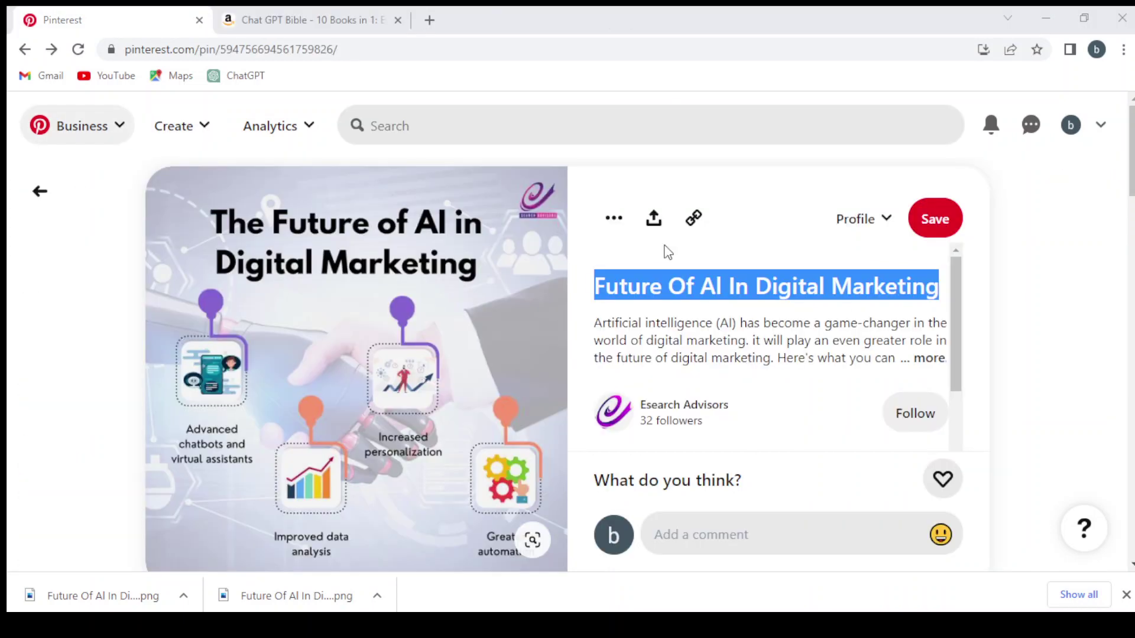
{"action": "left_click", "coordinate": [290, 18]}
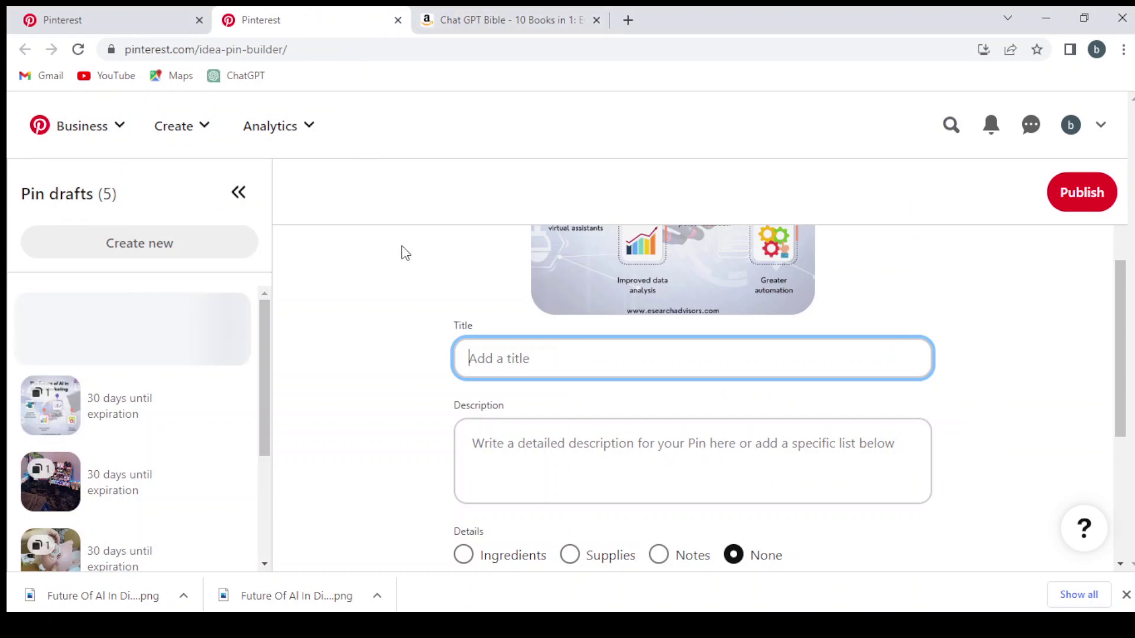
{"action": "key", "text": "ctrl+v"}
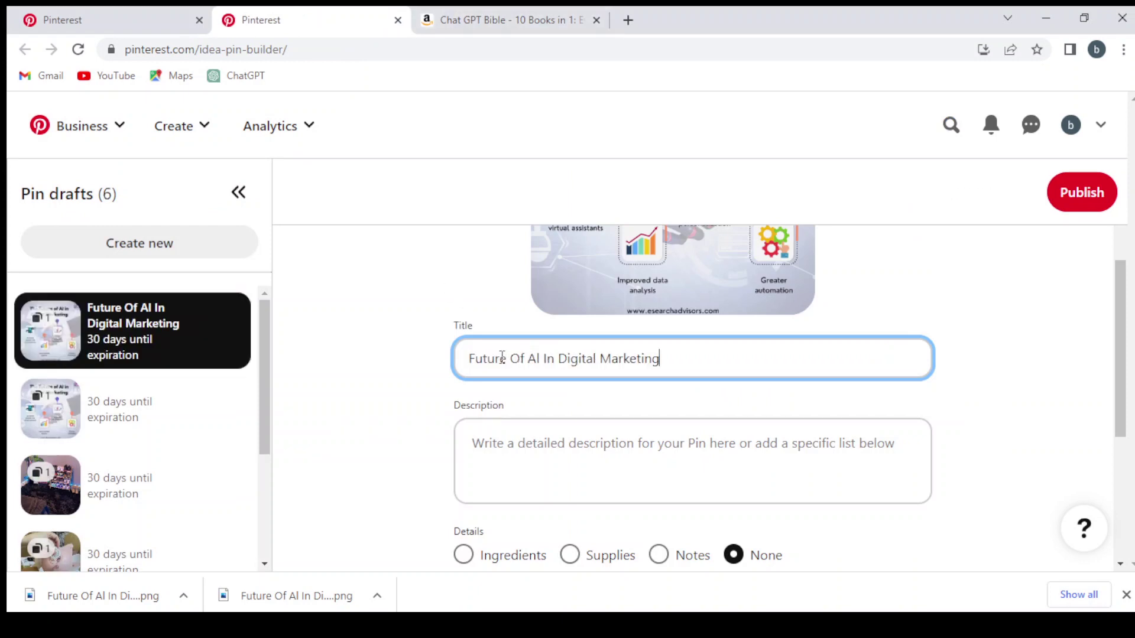
Step: Copy the original pin's full description with its hashtags into the draft's Description field
{"action": "left_click", "coordinate": [89, 19]}
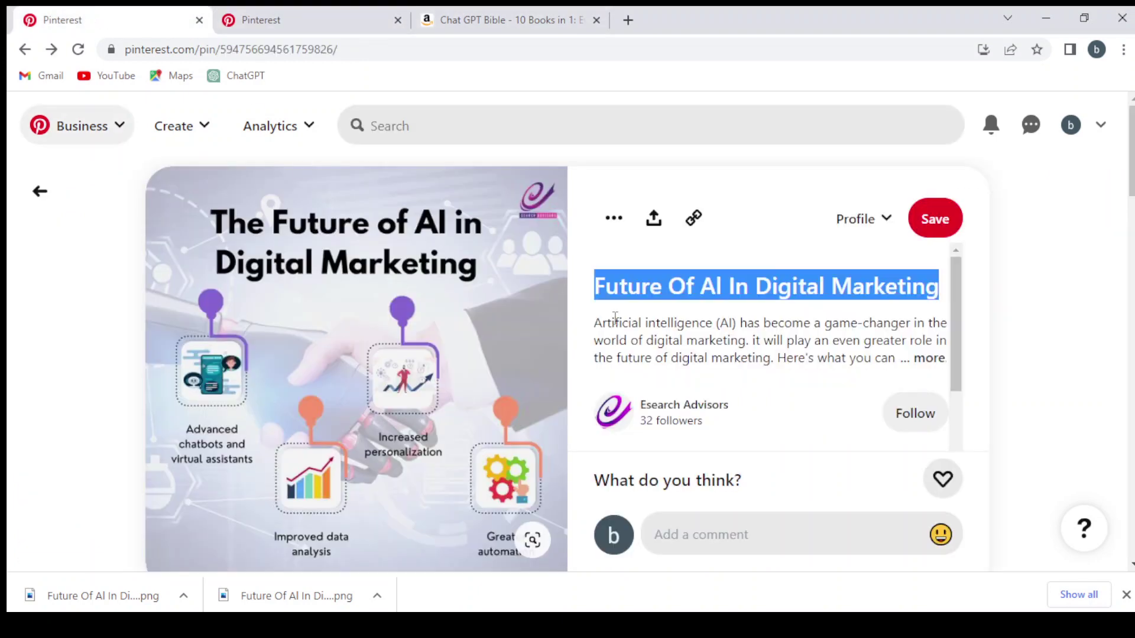
{"action": "left_click", "coordinate": [944, 369]}
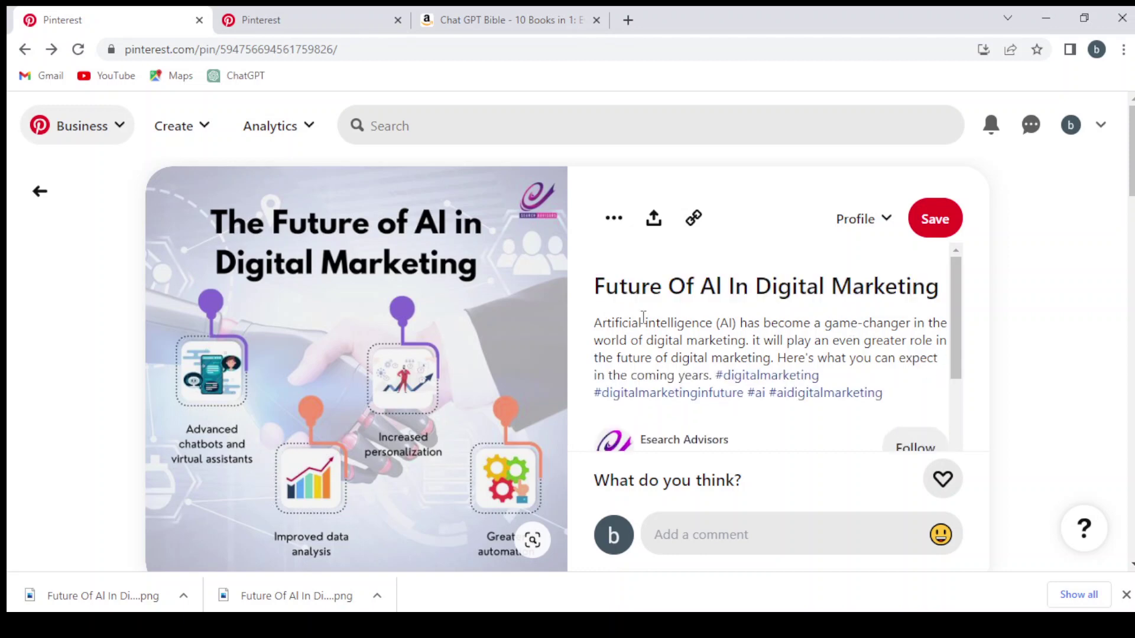
{"action": "left_click_drag", "start_coordinate": [593, 322], "coordinate": [880, 404]}
{"action": "key", "text": "ctrl+c"}
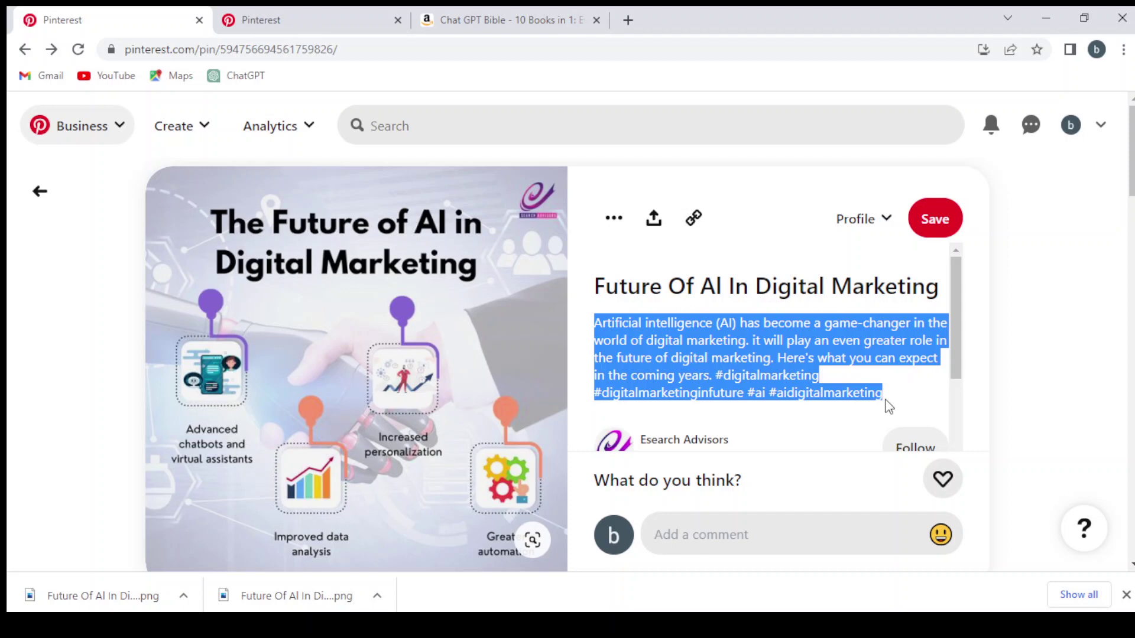
{"action": "left_click", "coordinate": [328, 14]}
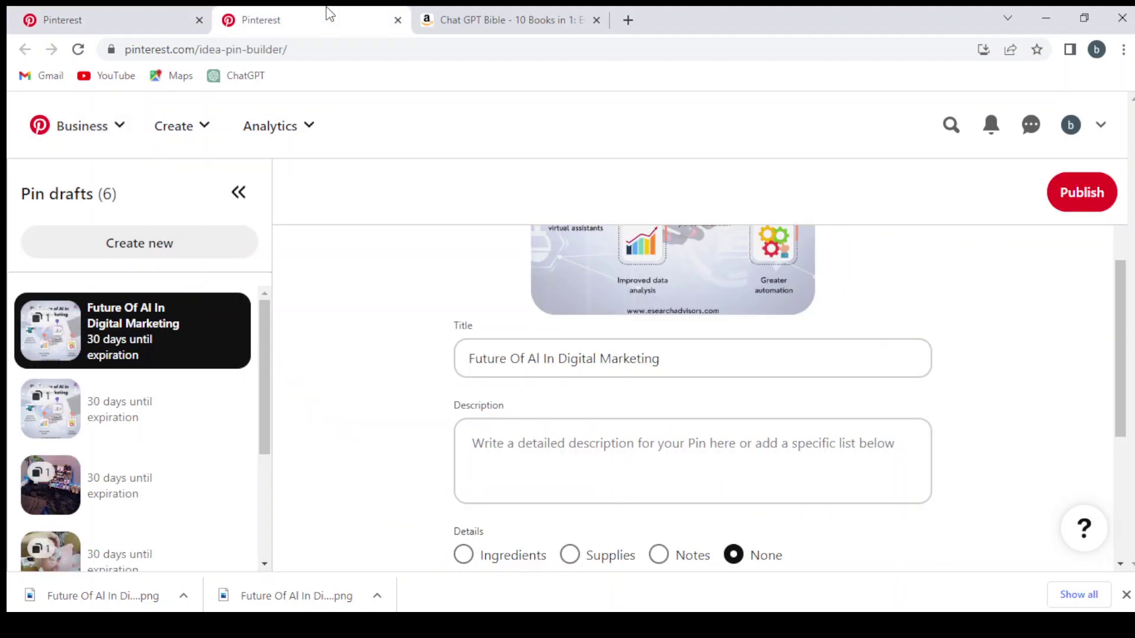
{"action": "left_click", "coordinate": [530, 462]}
{"action": "key", "text": "ctrl+v"}
{"action": "scroll", "coordinate": [531, 465], "scroll_direction": "down", "scroll_amount": 4}
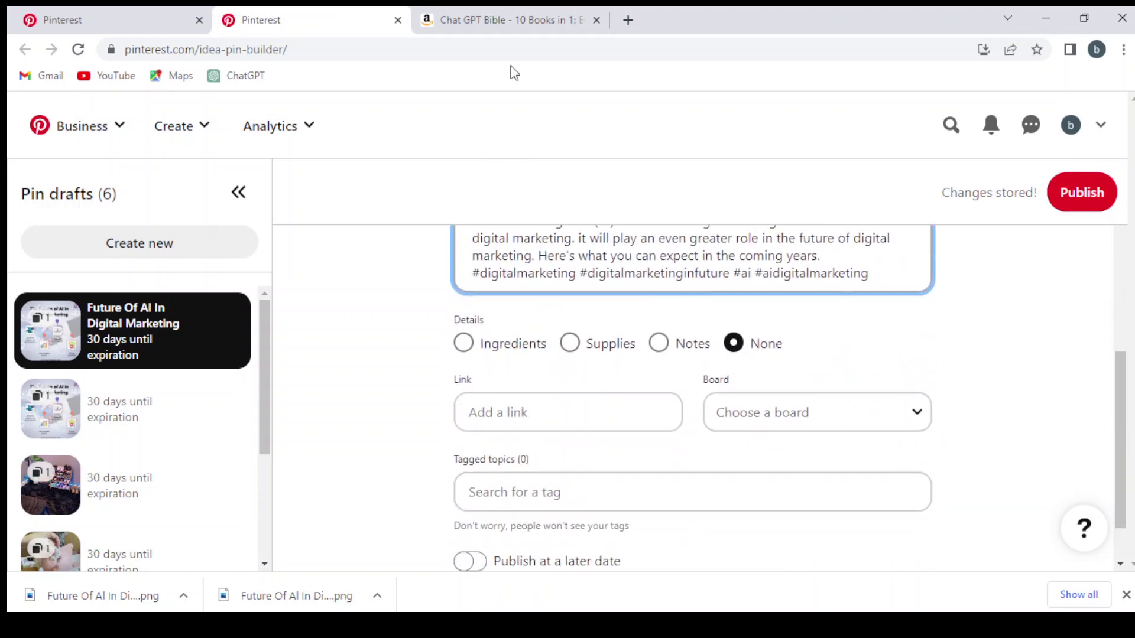
{"action": "left_click", "coordinate": [512, 20]}
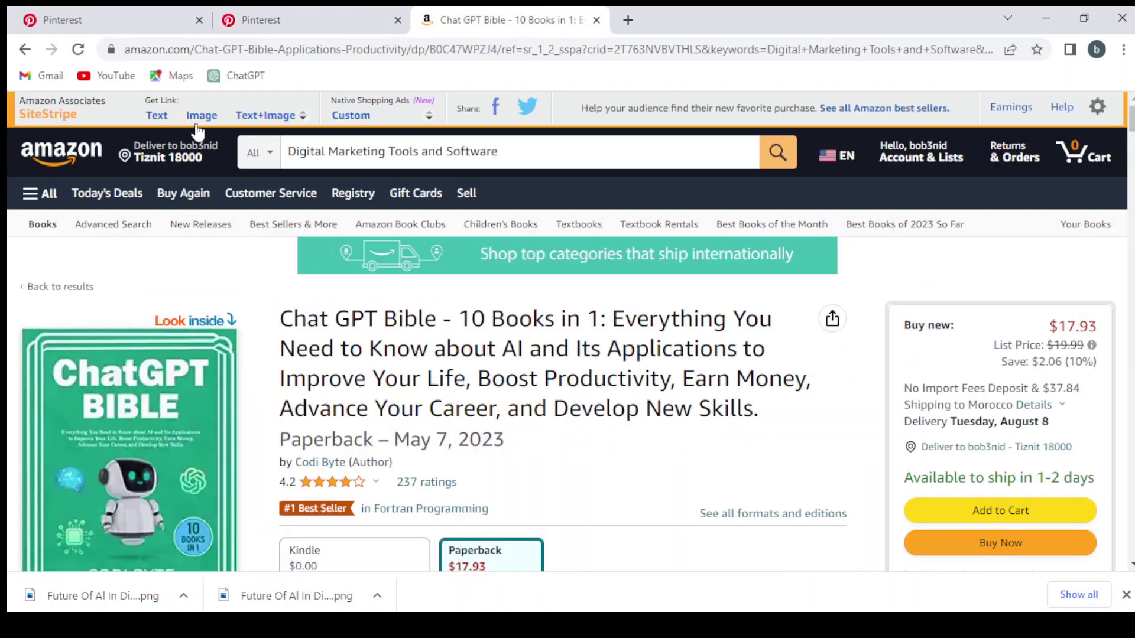
Step: Copy the SiteStripe short text link for the Chat GPT Bible book and return to the pin's Link field
{"action": "left_click", "coordinate": [157, 117]}
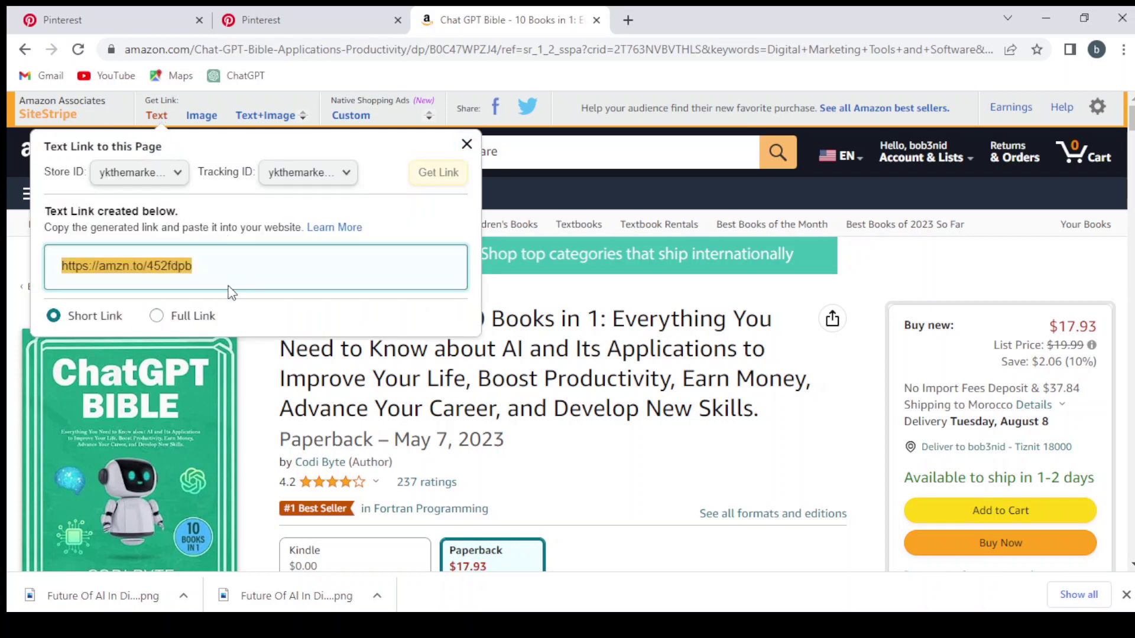
{"action": "left_click", "coordinate": [325, 18]}
{"action": "left_click", "coordinate": [516, 412]}
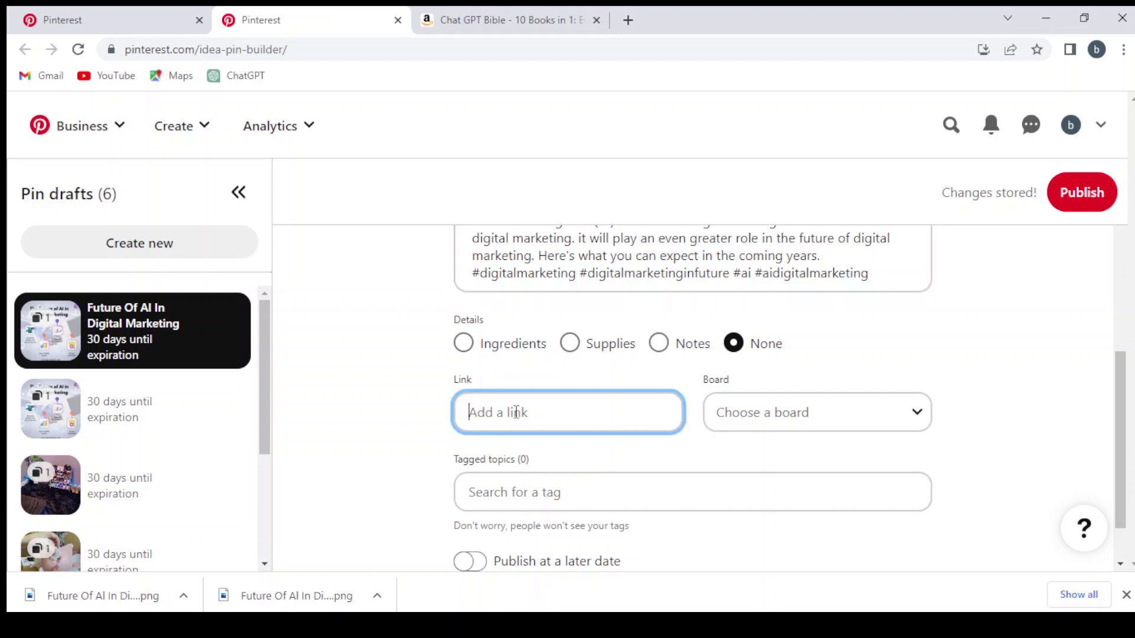
{"action": "type", "text": "https://amzn.to/452fdpb"}
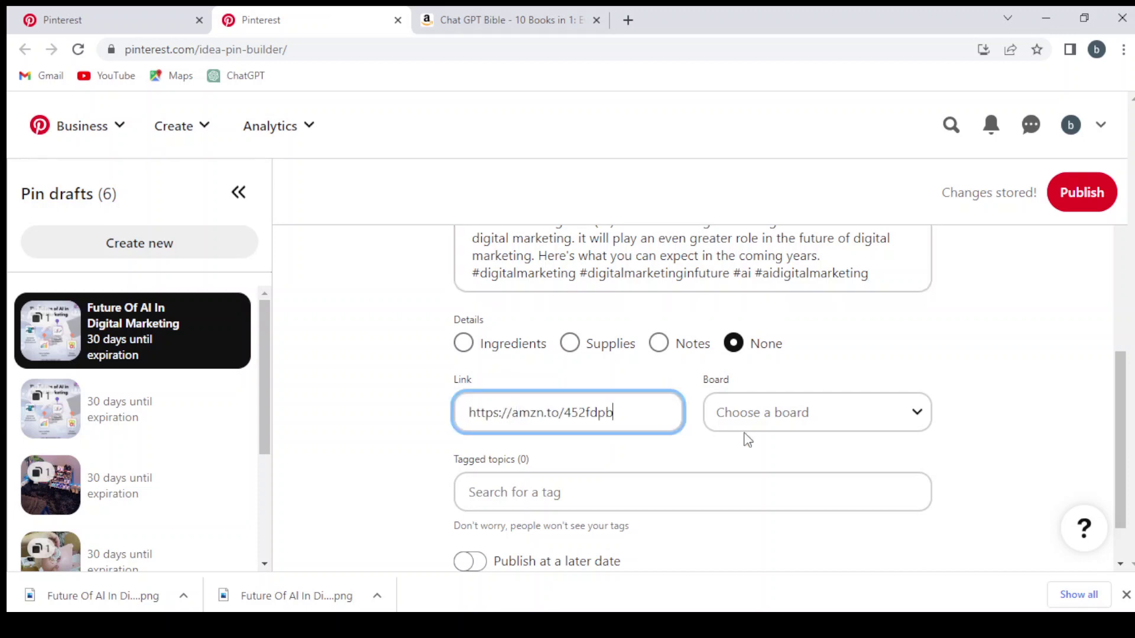
{"action": "scroll", "coordinate": [746, 438], "scroll_direction": "down", "scroll_amount": 1}
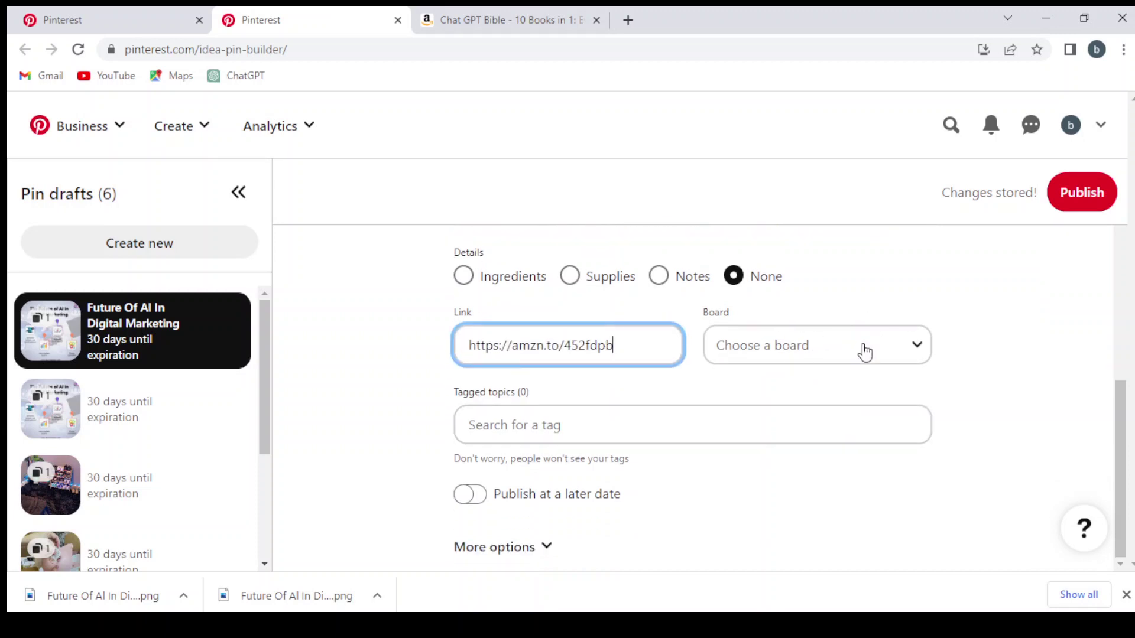
{"action": "left_click", "coordinate": [531, 414]}
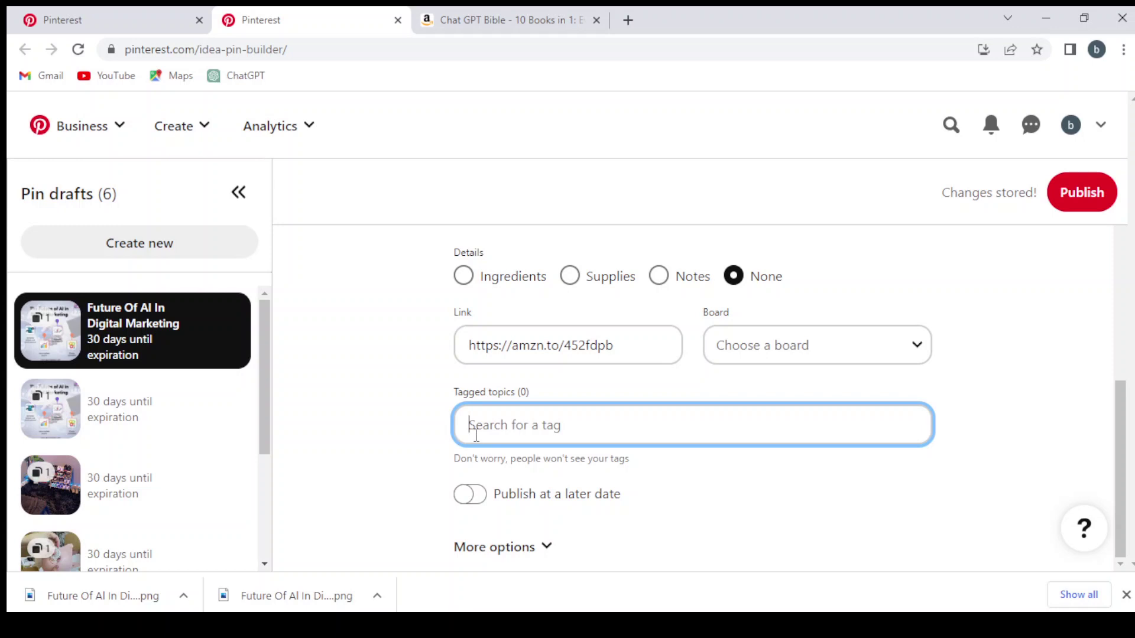
{"action": "type", "text": "marketi"}
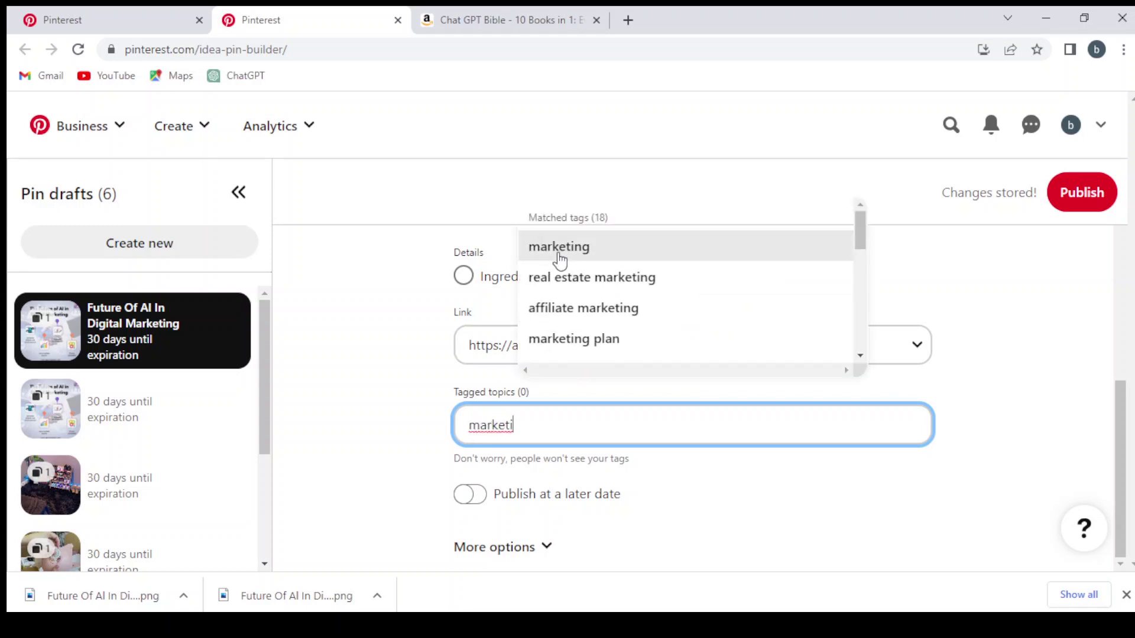
{"action": "left_click", "coordinate": [559, 256]}
Step: Search tagged topics for 'chat', 'ai', 'A' and 'af', clearing each without adding another tag
{"action": "left_click", "coordinate": [536, 438]}
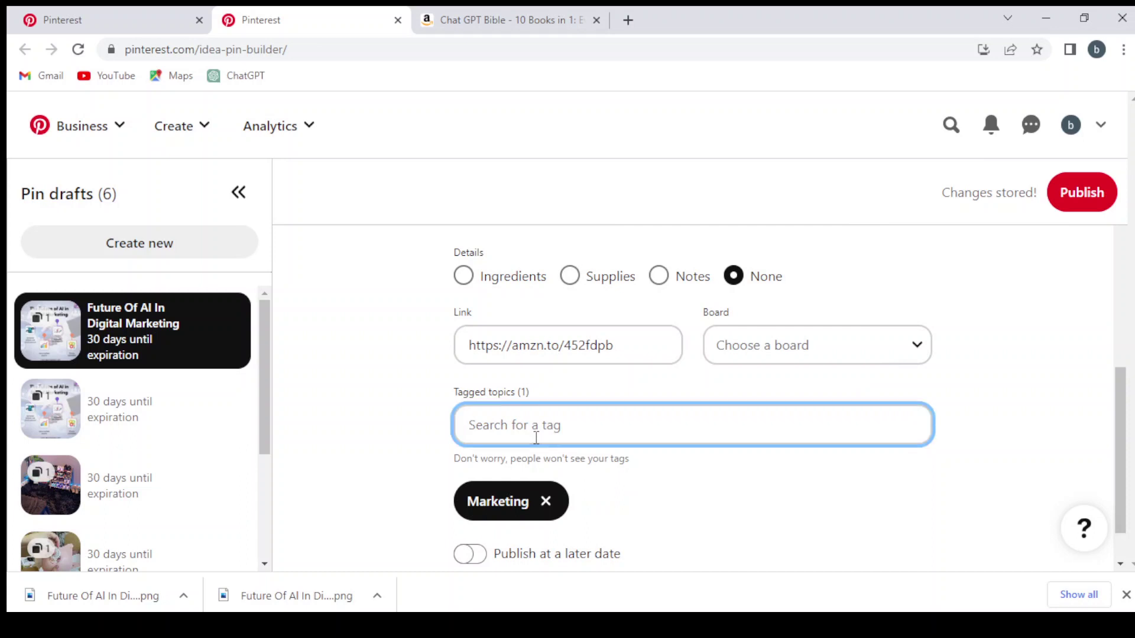
{"action": "type", "text": "chat"}
{"action": "key", "text": "BackSpace"}
{"action": "key", "text": "BackSpace"}
{"action": "key", "text": "BackSpace"}
{"action": "key", "text": "BackSpace"}
{"action": "key", "text": "BackSpace"}
{"action": "type", "text": "ai"}
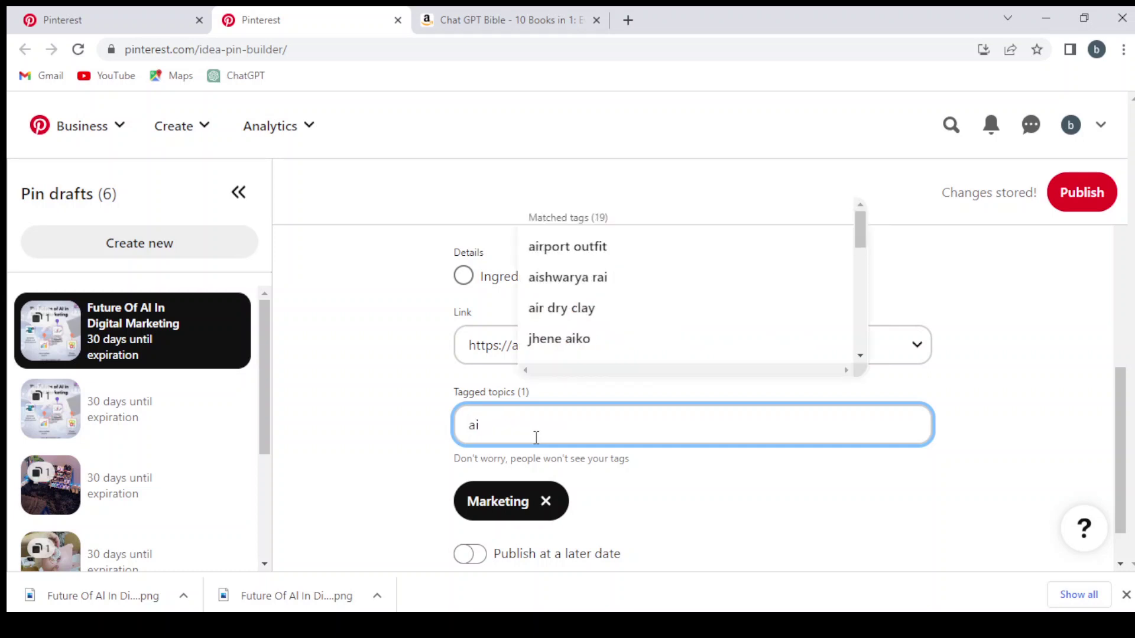
{"action": "scroll", "coordinate": [707, 307], "scroll_direction": "down", "scroll_amount": 3}
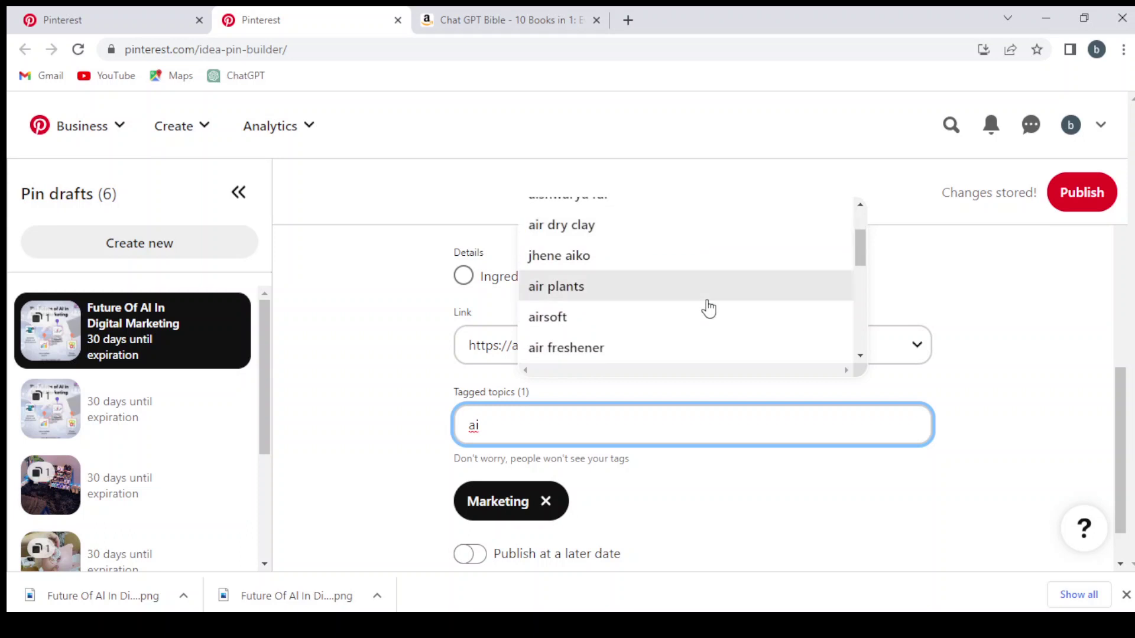
{"action": "scroll", "coordinate": [708, 308], "scroll_direction": "down", "scroll_amount": 5}
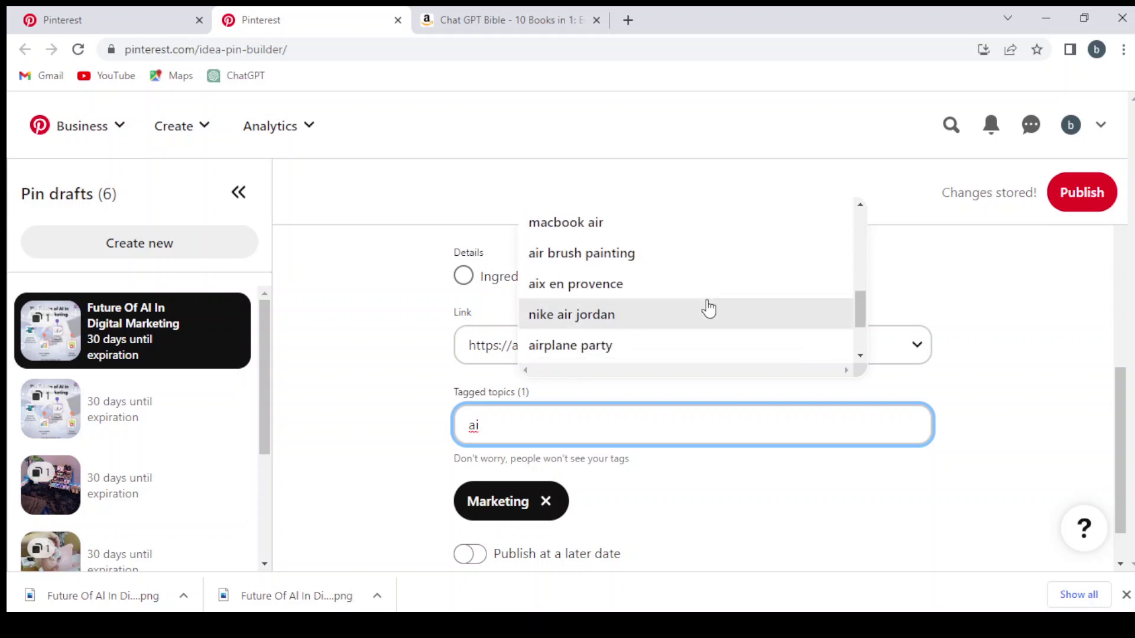
{"action": "scroll", "coordinate": [708, 309], "scroll_direction": "down", "scroll_amount": 4}
{"action": "key", "text": "BackSpace"}
{"action": "key", "text": "BackSpace"}
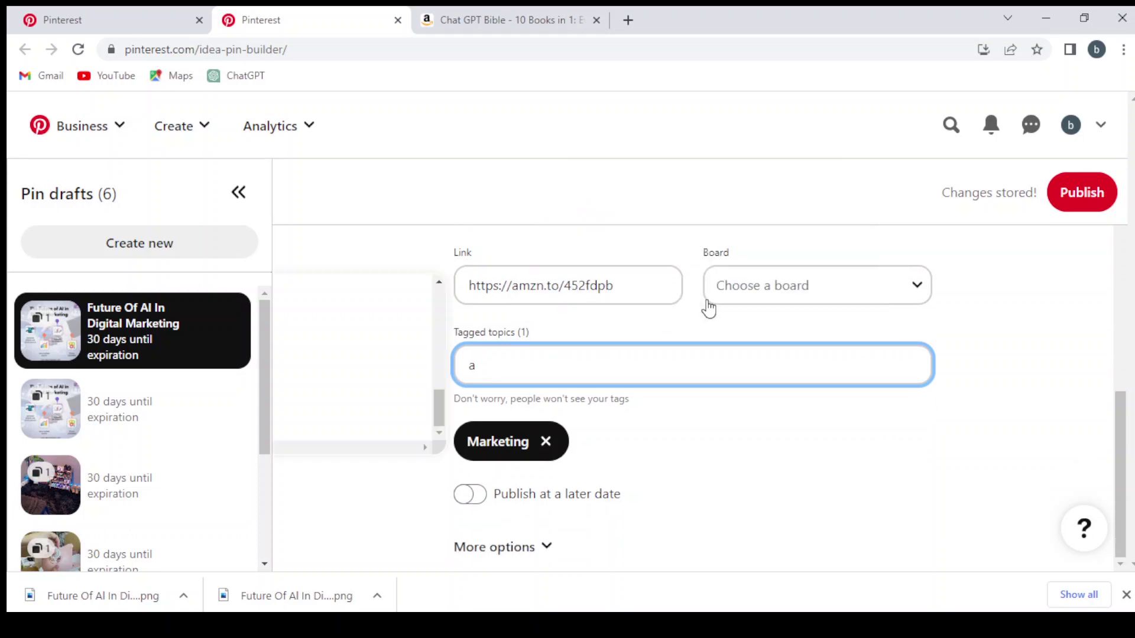
{"action": "type", "text": "AI"}
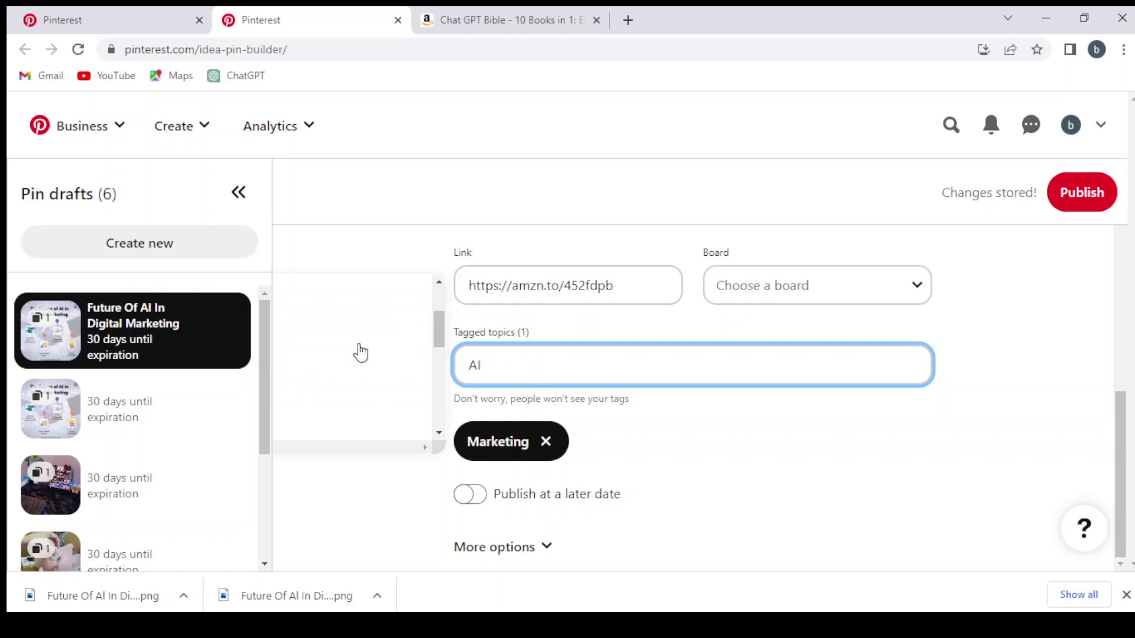
{"action": "scroll", "coordinate": [357, 353], "scroll_direction": "down", "scroll_amount": 3}
{"action": "scroll", "coordinate": [361, 353], "scroll_direction": "up", "scroll_amount": 3}
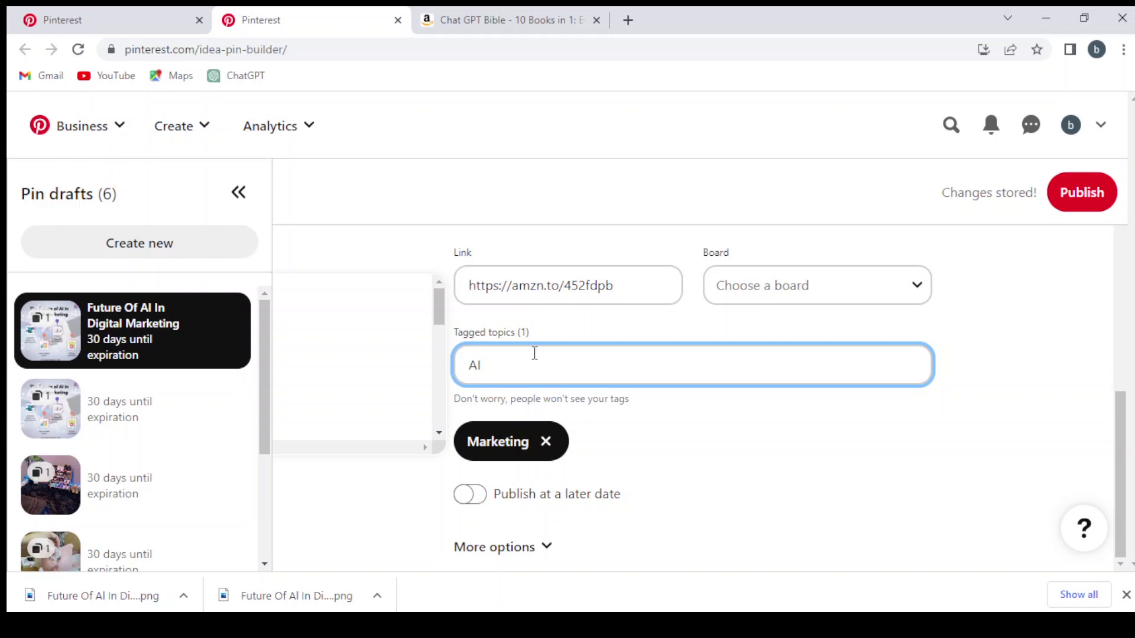
{"action": "key", "text": "BackSpace"}
{"action": "key", "text": "BackSpace"}
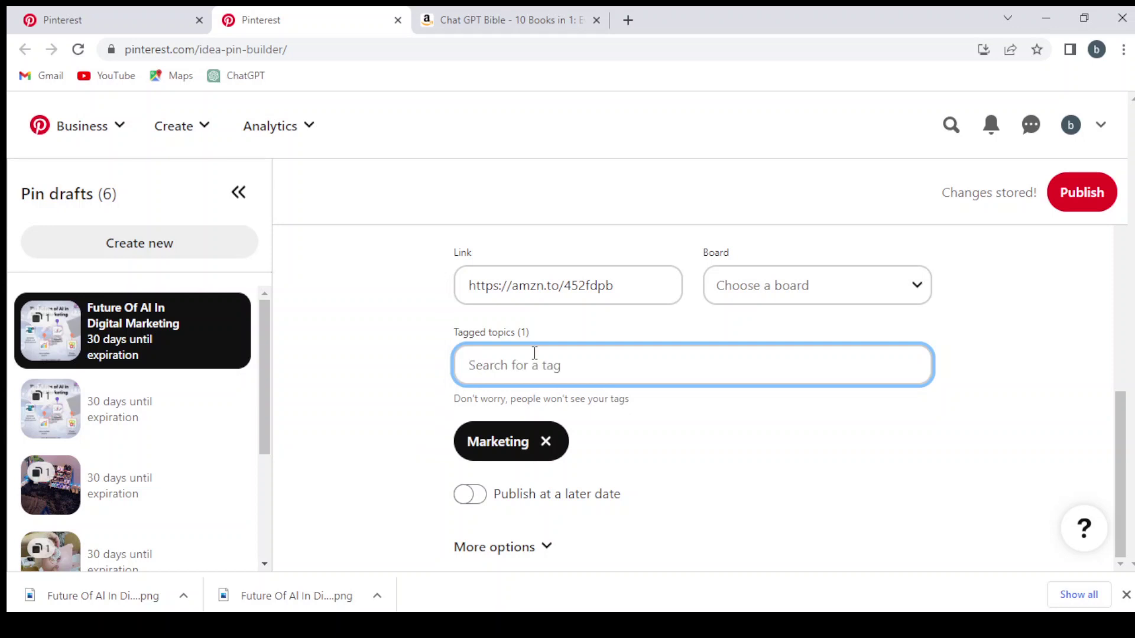
{"action": "type", "text": "aff"}
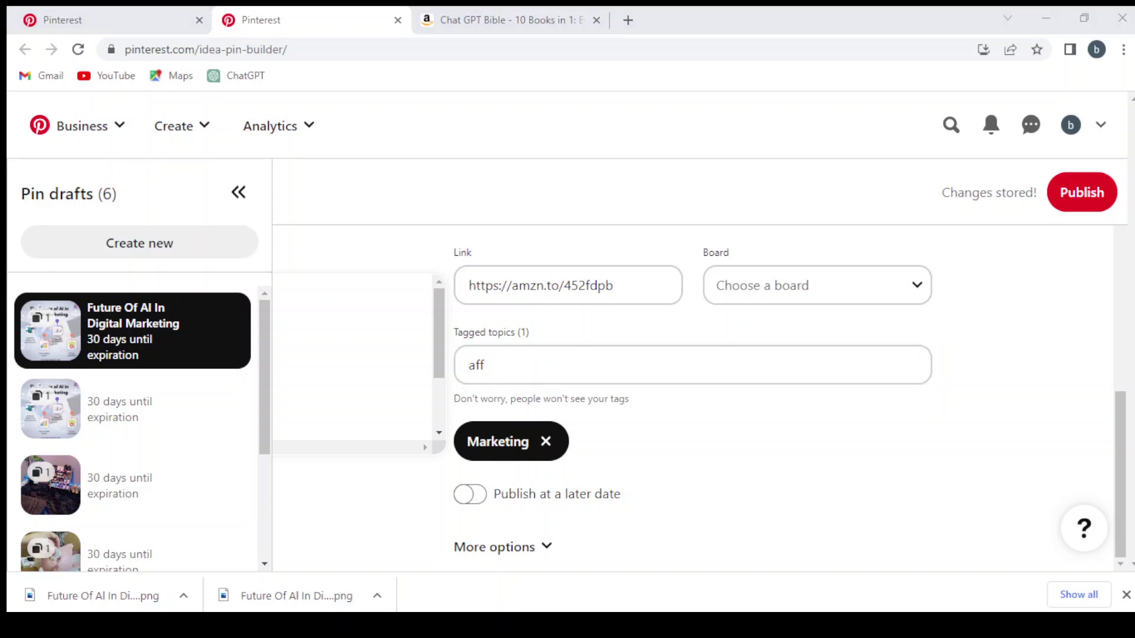
{"action": "key", "text": "alt+Tab"}
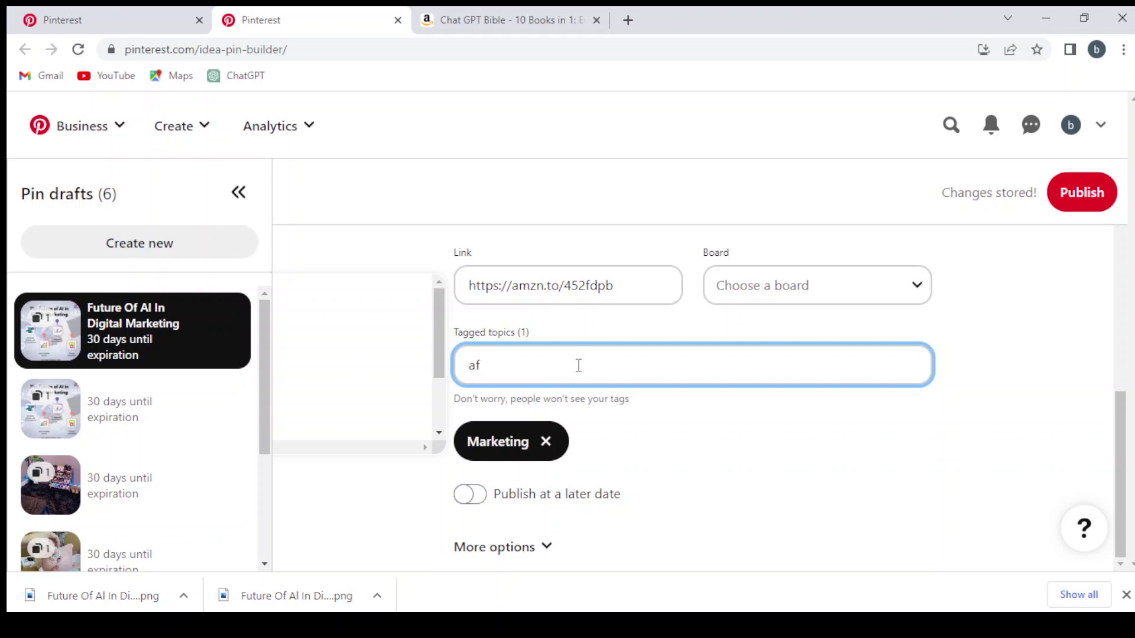
{"action": "key", "text": "BackSpace"}
{"action": "key", "text": "BackSpace"}
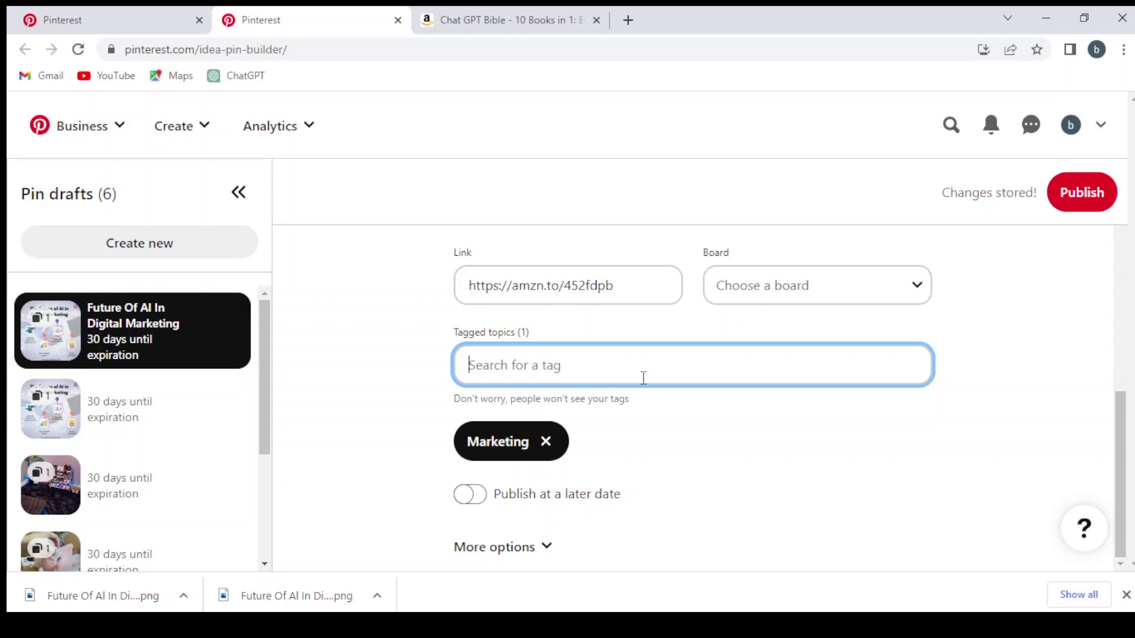
{"action": "scroll", "coordinate": [644, 377], "scroll_direction": "up", "scroll_amount": 6}
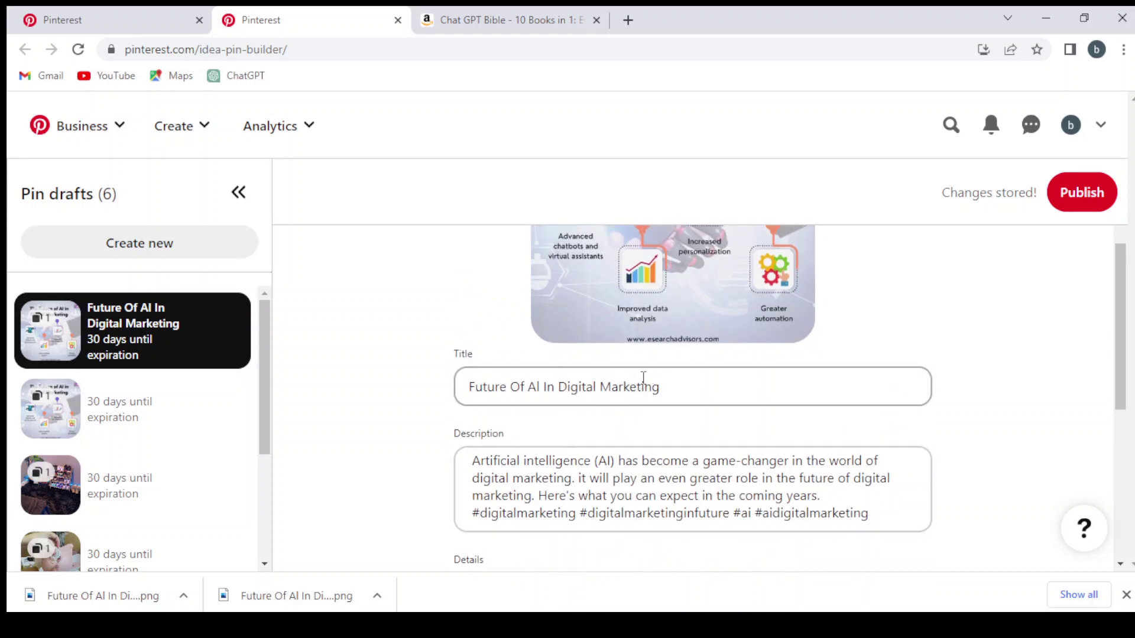
Step: Review the pin's title, description, link and tag, then publish the Future Of AI pin
{"action": "scroll", "coordinate": [644, 377], "scroll_direction": "up", "scroll_amount": 3}
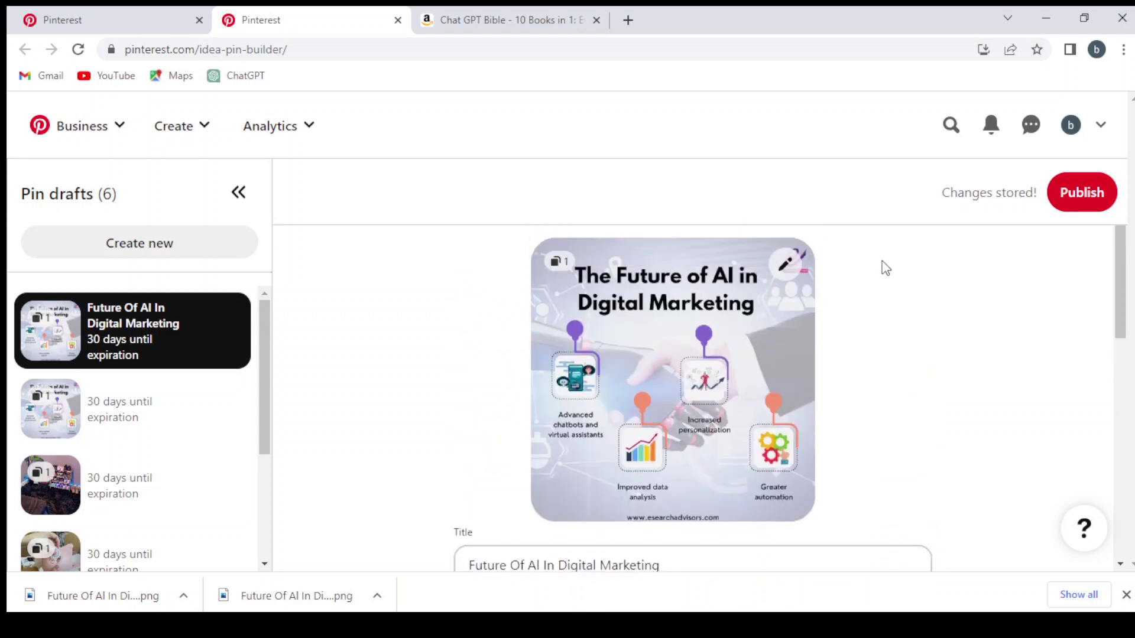
{"action": "scroll", "coordinate": [885, 268], "scroll_direction": "down", "scroll_amount": 3}
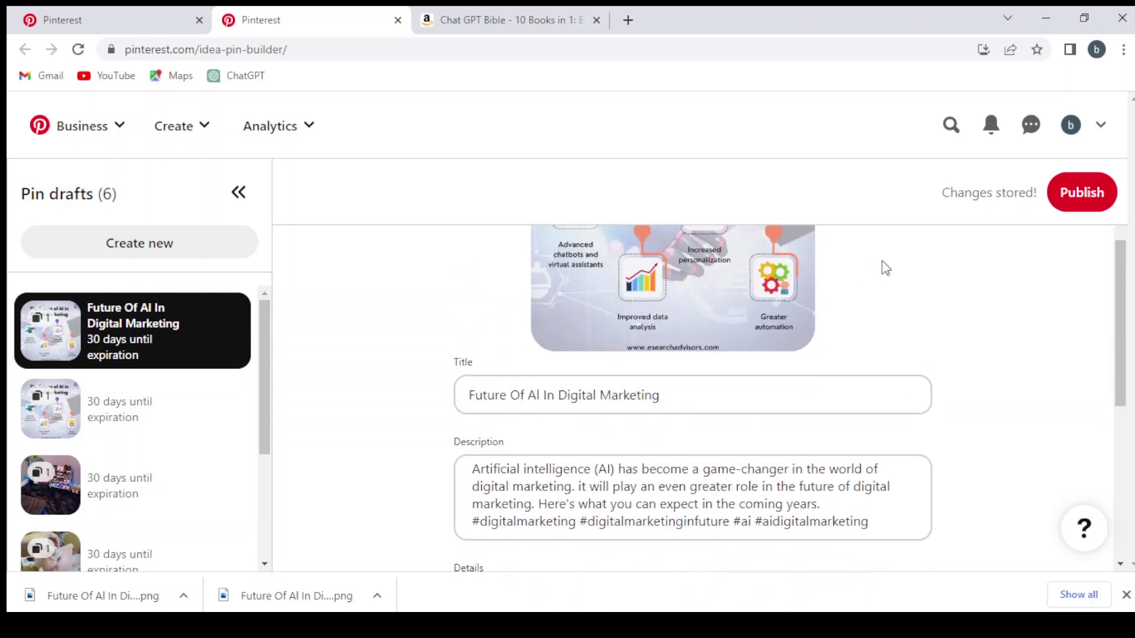
{"action": "scroll", "coordinate": [777, 430], "scroll_direction": "down", "scroll_amount": 5}
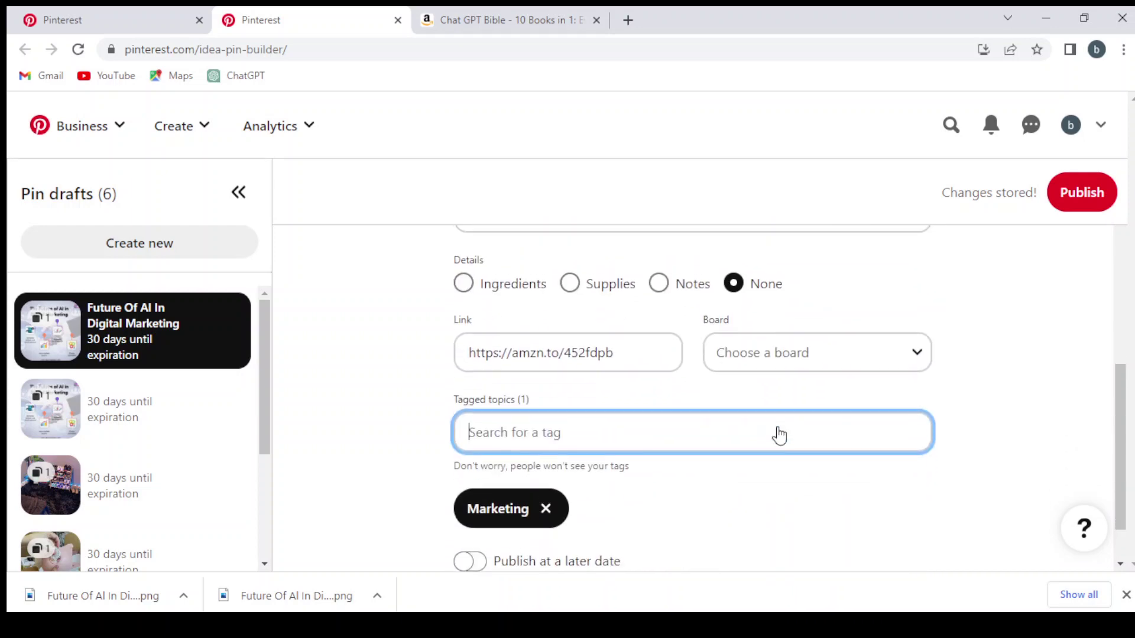
{"action": "left_click", "coordinate": [1083, 194]}
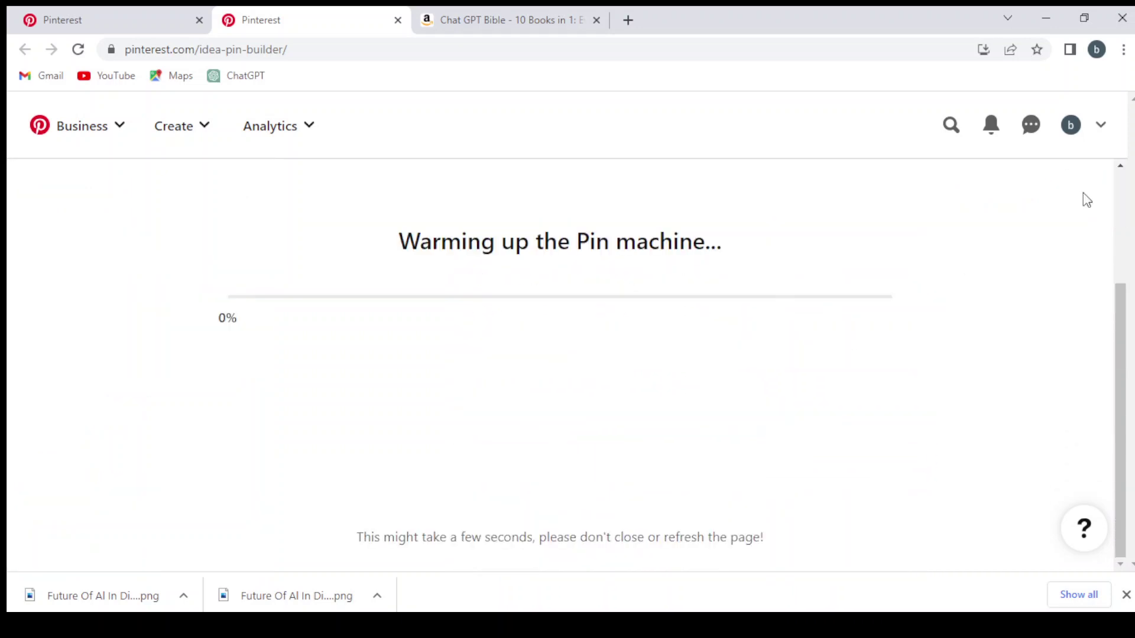